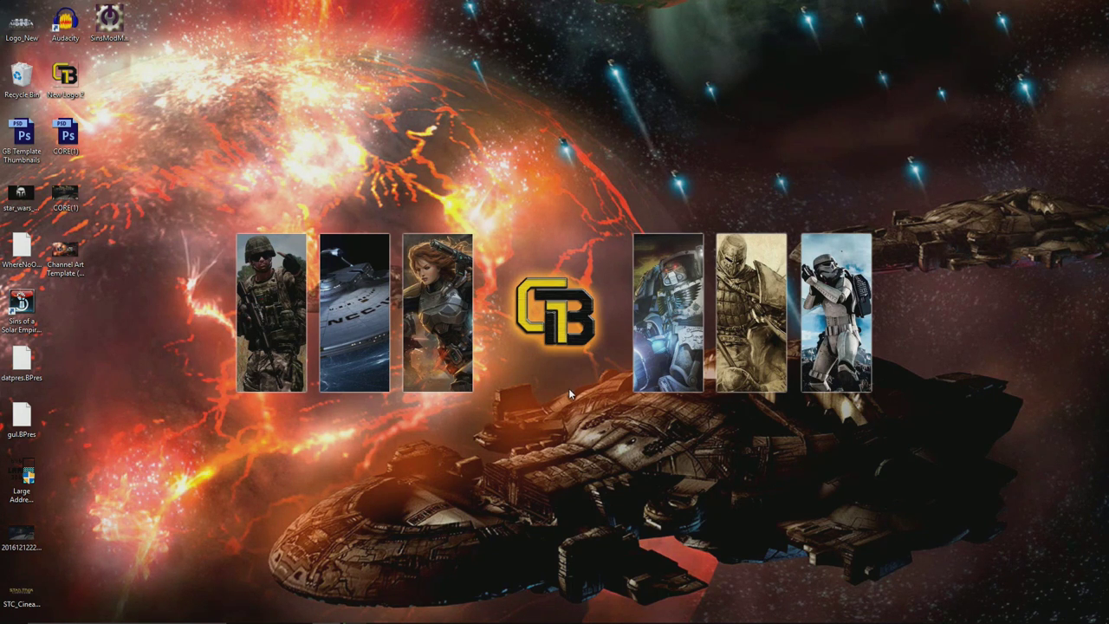
Switch to Chrome and read through the Sins Mod Manager tutorial, examining its description, screenshots and optional mod configurations
mouse_move(395, 599)
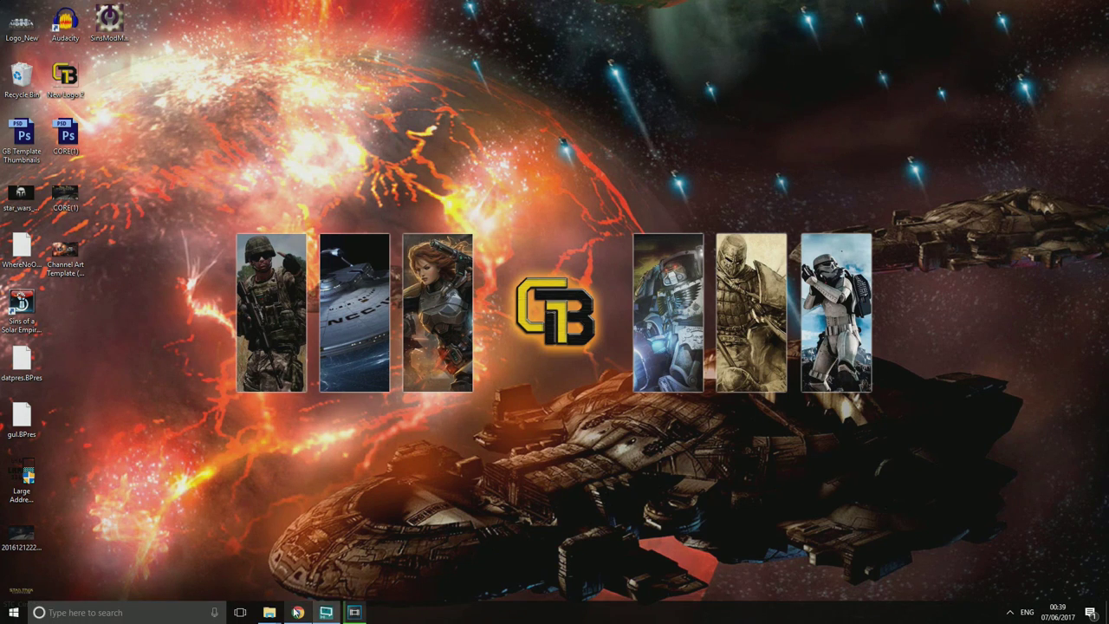
left_click(297, 612)
left_click(925, 38)
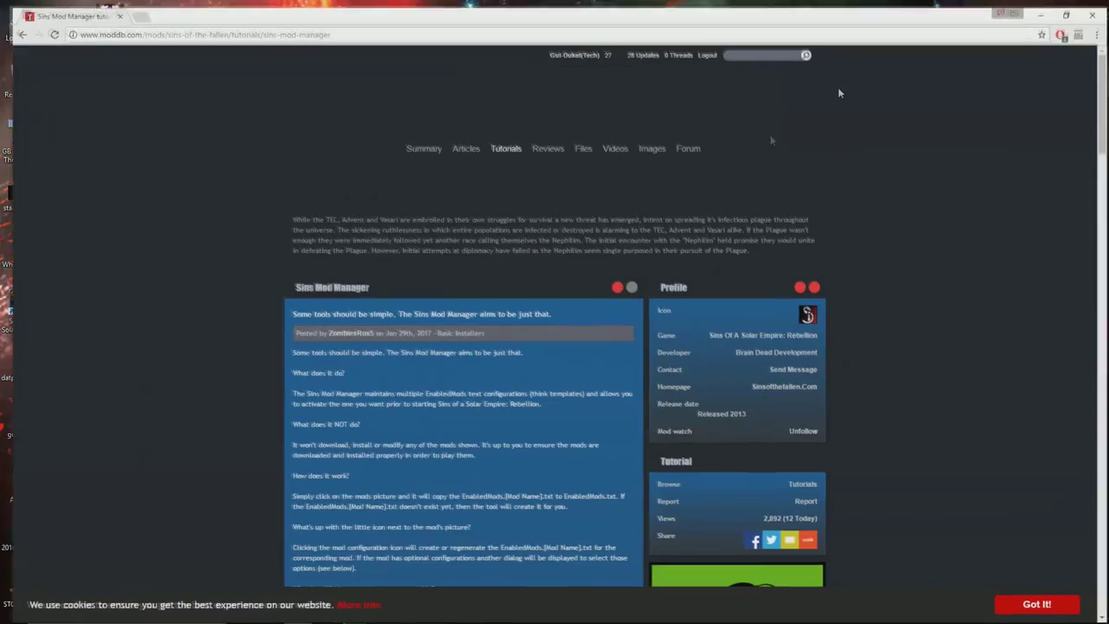
scroll(583, 248, "down", 15)
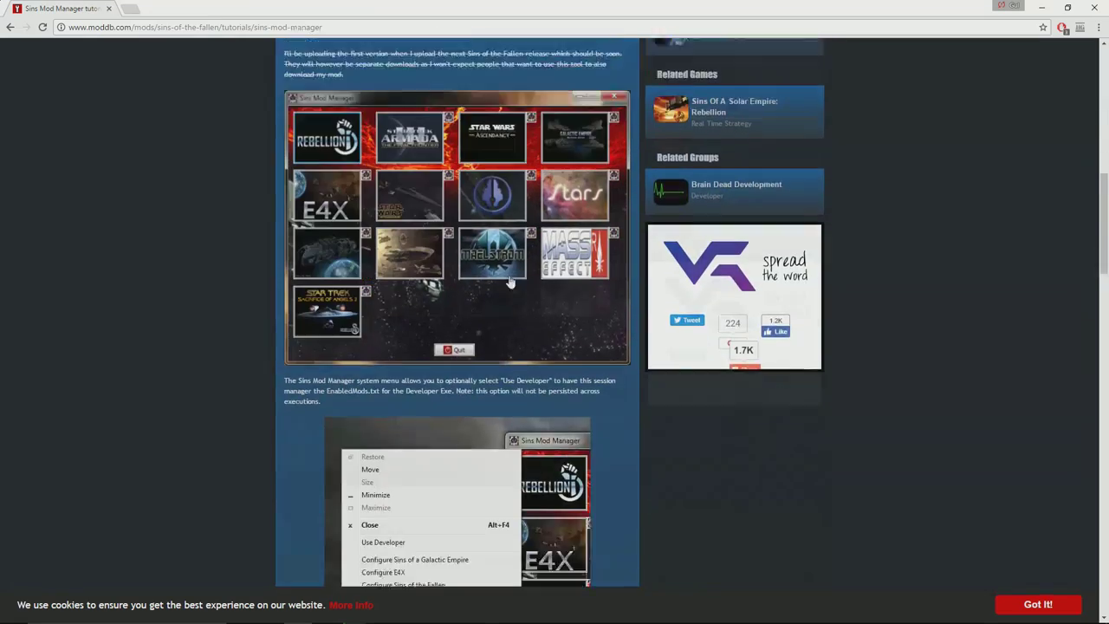
scroll(472, 297, "up", 15)
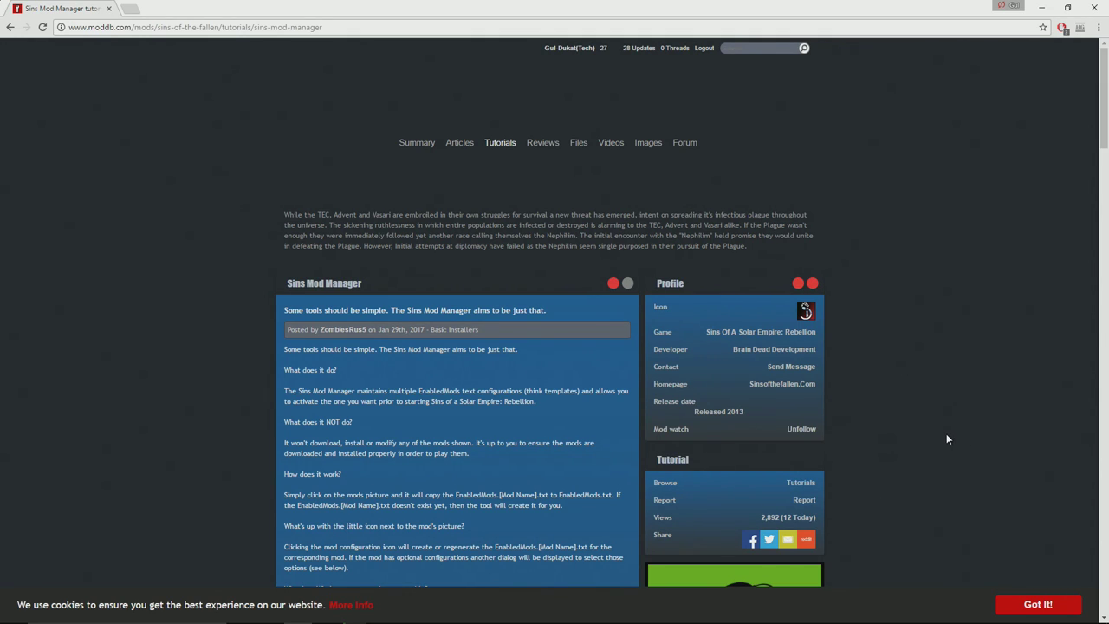
scroll(776, 380, "down", 1)
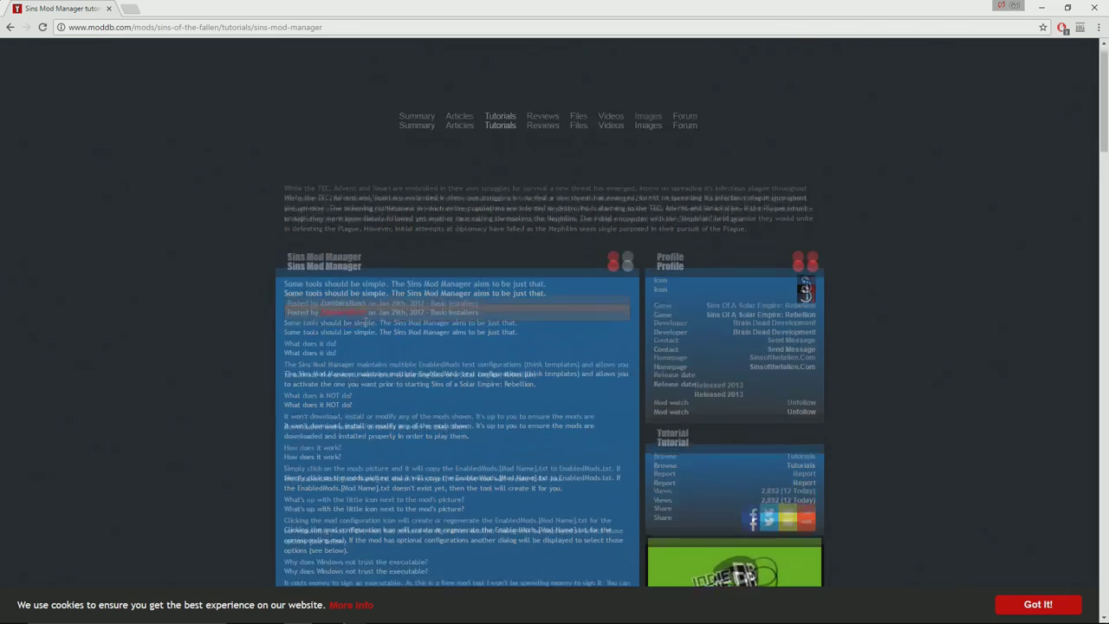
scroll(364, 323, "down", 10)
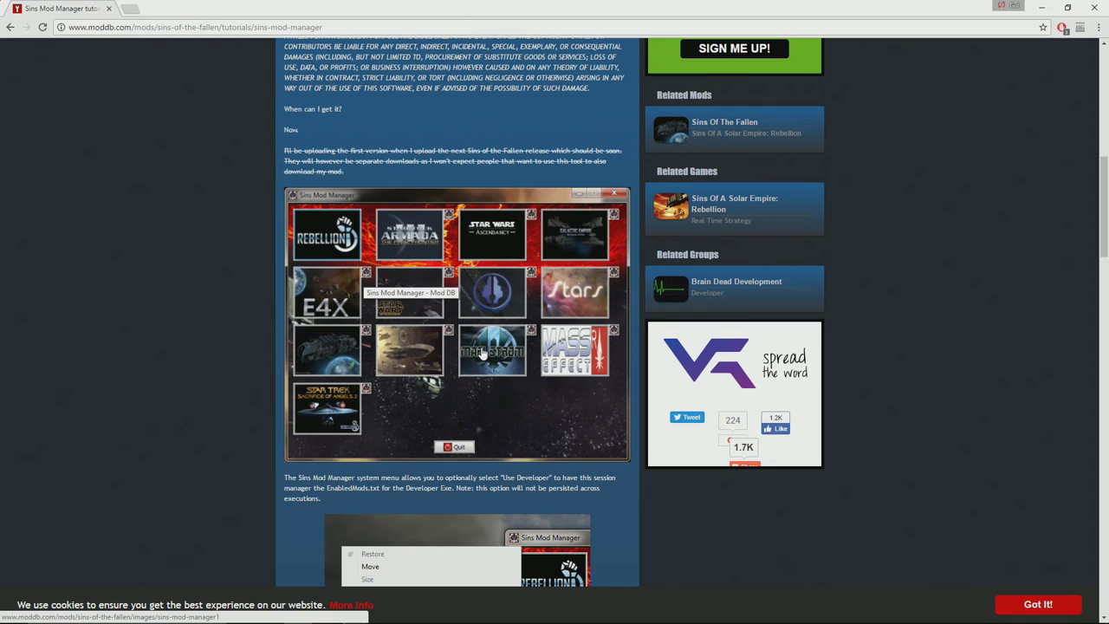
scroll(401, 362, "down", 3)
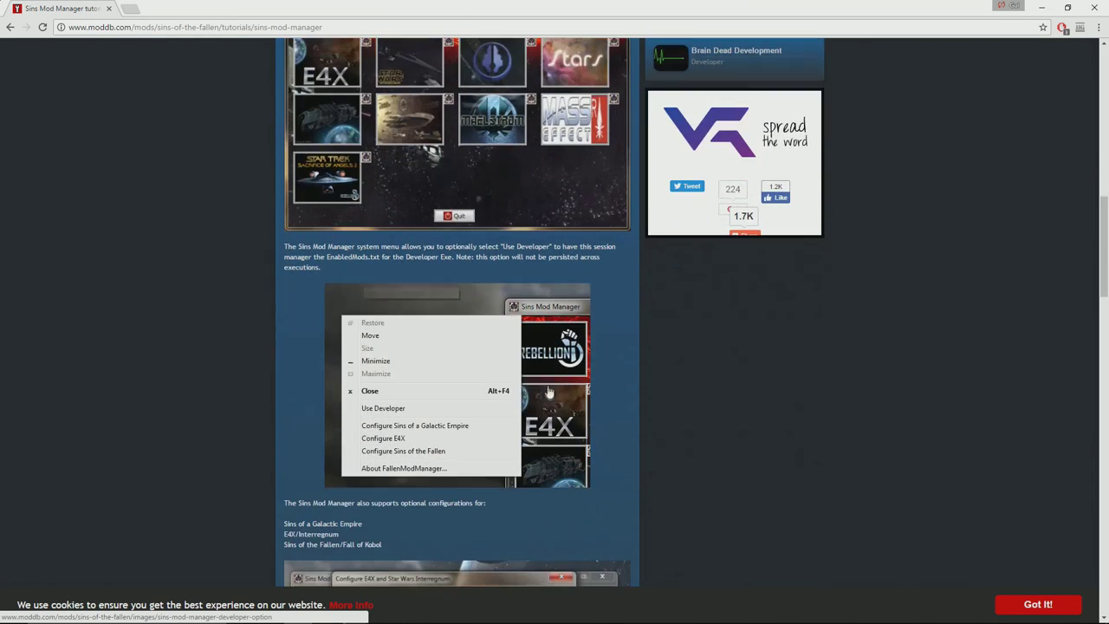
scroll(457, 317, "up", 2)
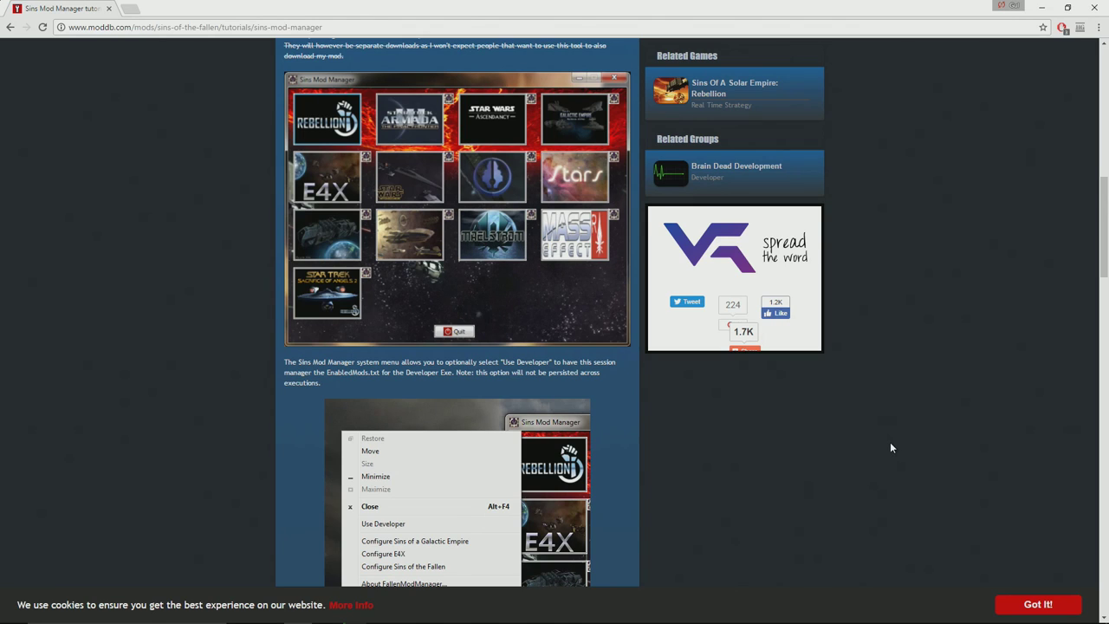
scroll(890, 442, "down", 3)
scroll(850, 381, "down", 6)
scroll(767, 358, "up", 2)
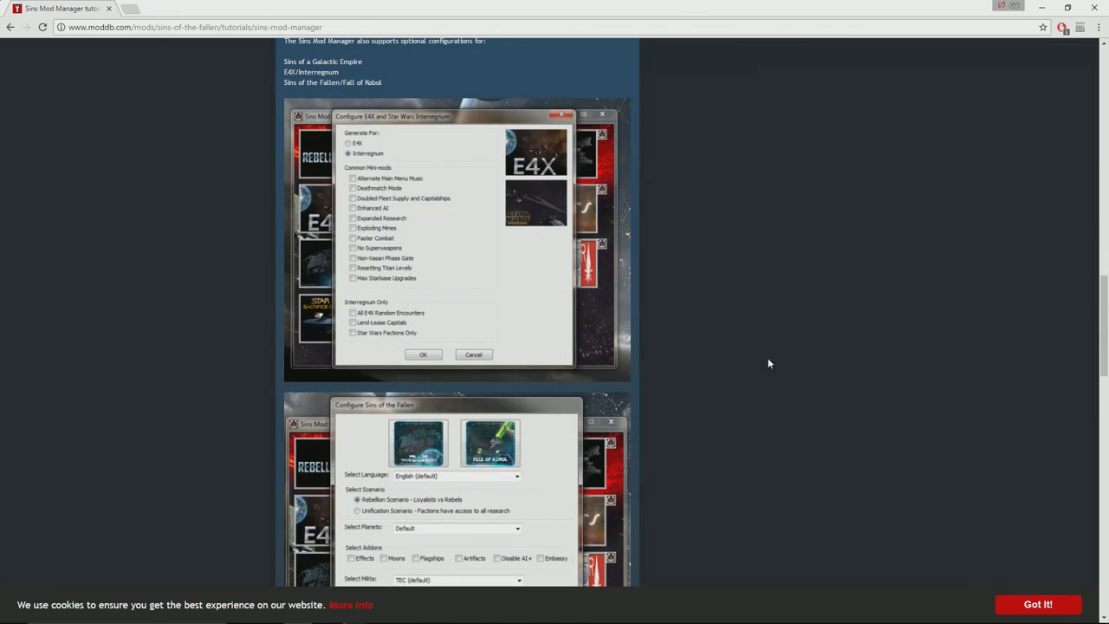
scroll(762, 355, "down", 8)
scroll(762, 356, "up", 8)
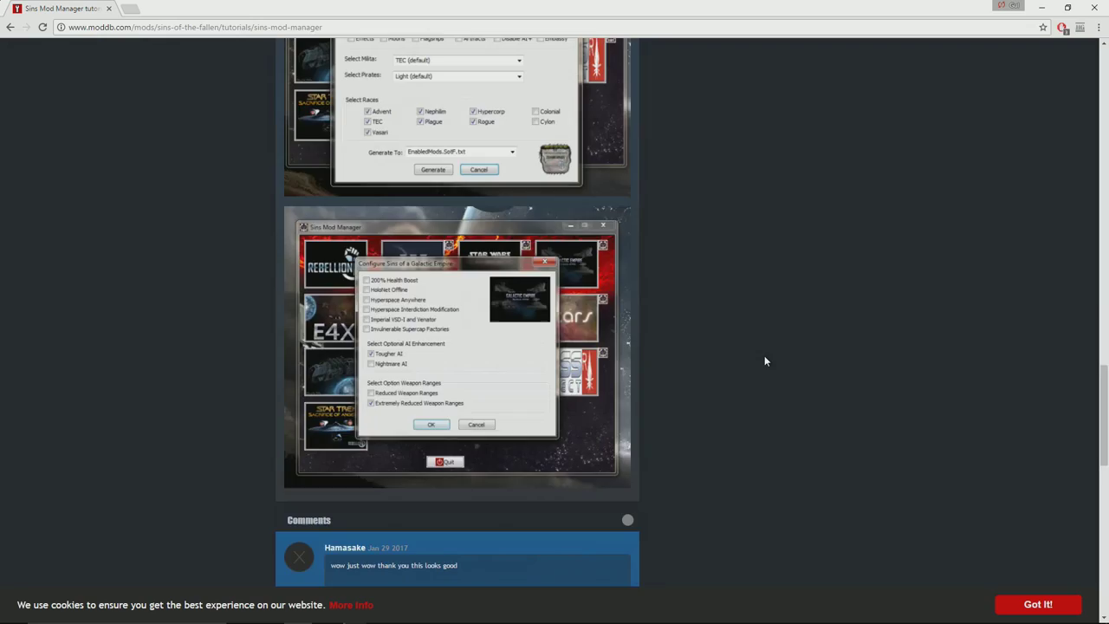
scroll(760, 356, "up", 15)
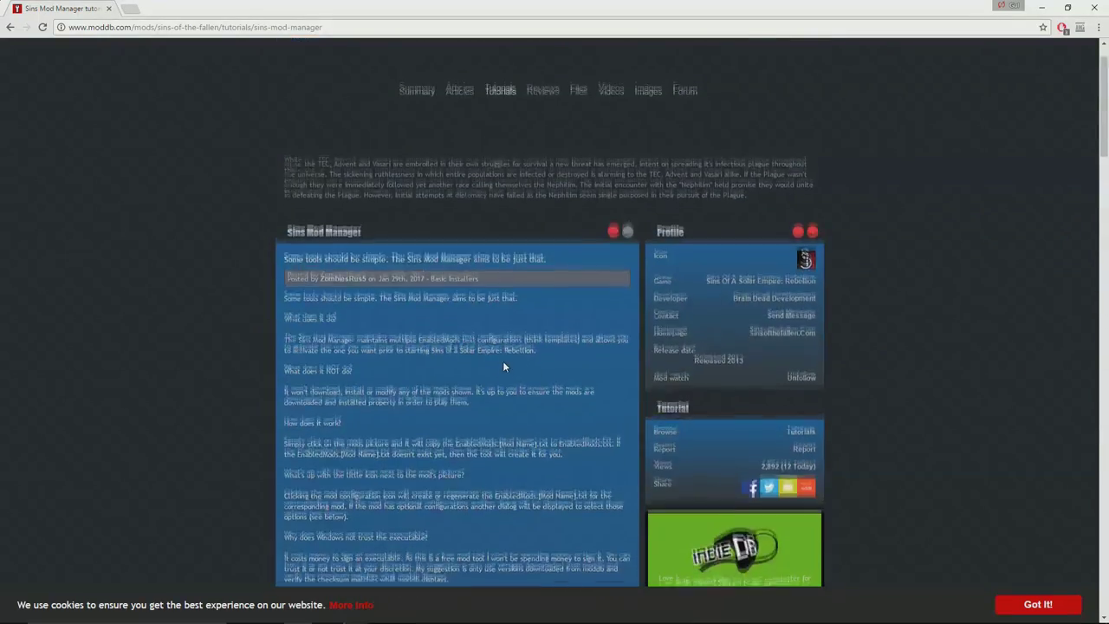
Open the SinsModManager V1 download page from the mod's files, view the file details, and minimize the browser
left_click(577, 144)
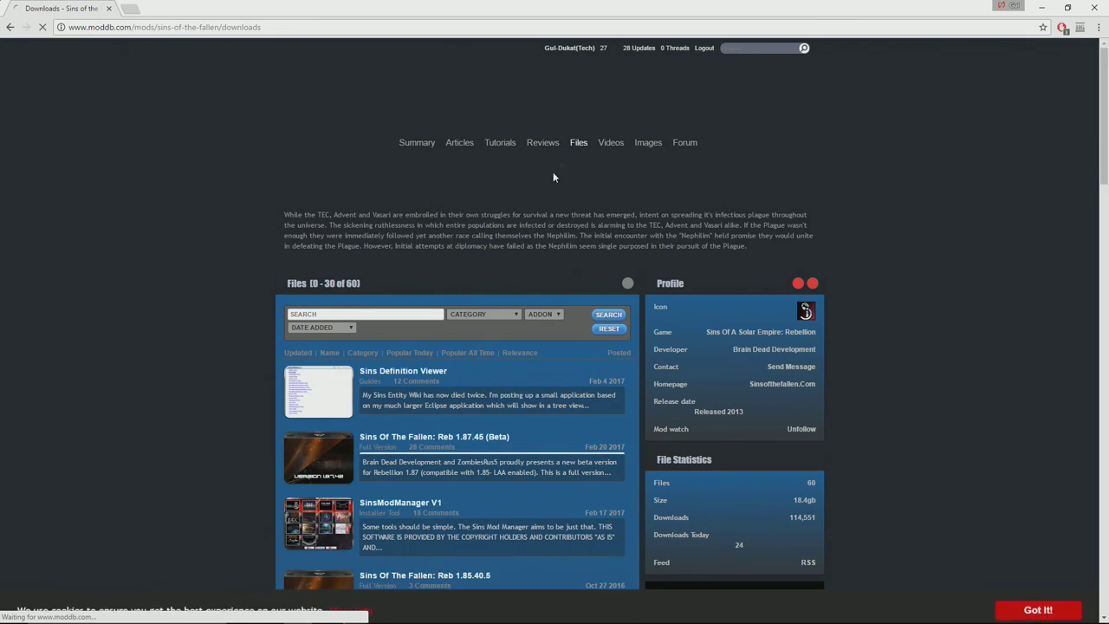
left_click(394, 504)
scroll(458, 483, "down", 3)
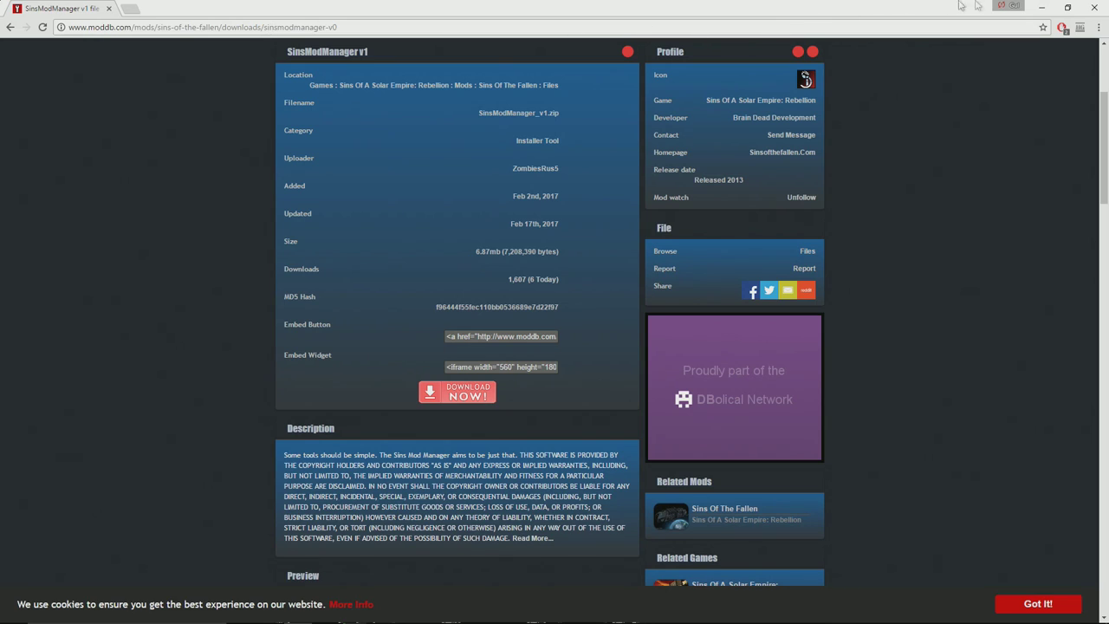
left_click(1041, 7)
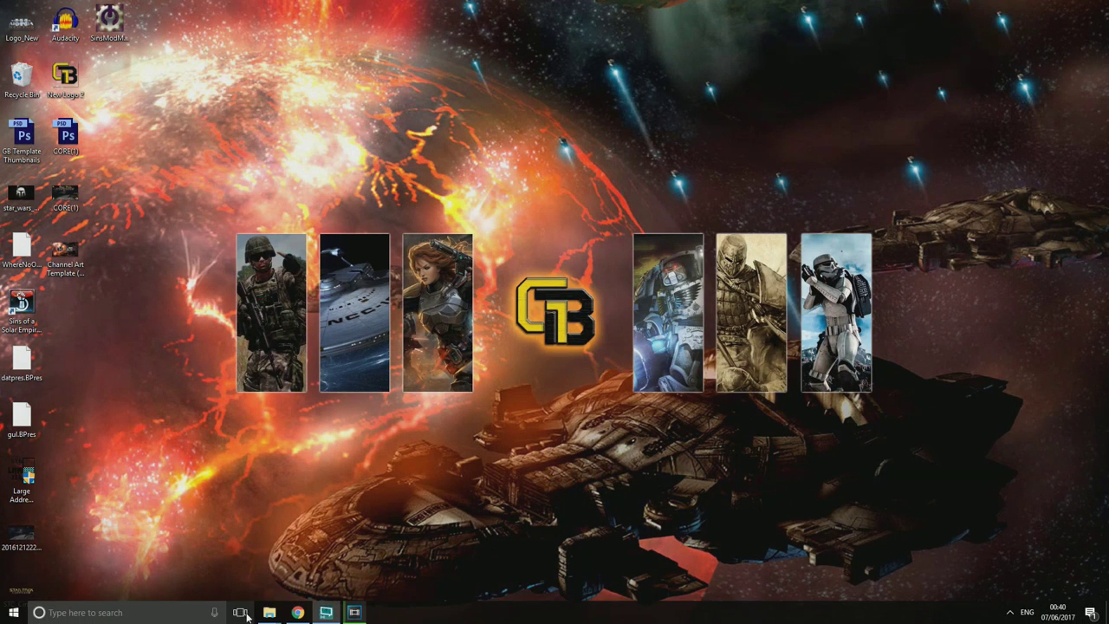
Switch to the Downloads folder in File Explorer and open the SinsModManager_v1 archive with 7-Zip
mouse_move(269, 613)
left_click(222, 563)
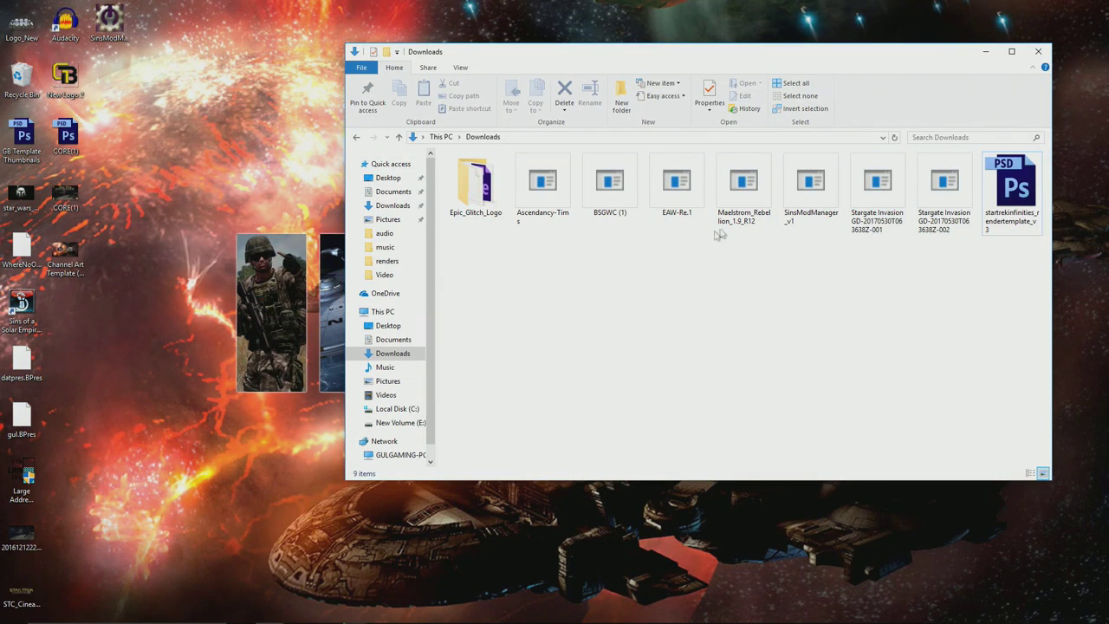
right_click(805, 197)
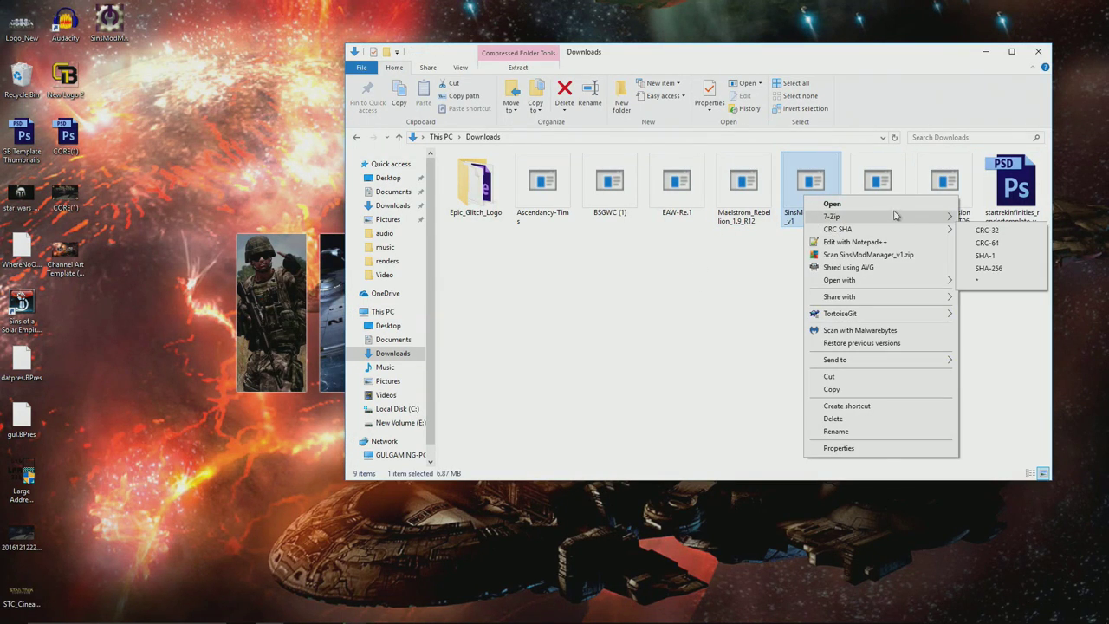
mouse_move(891, 216)
left_click(698, 218)
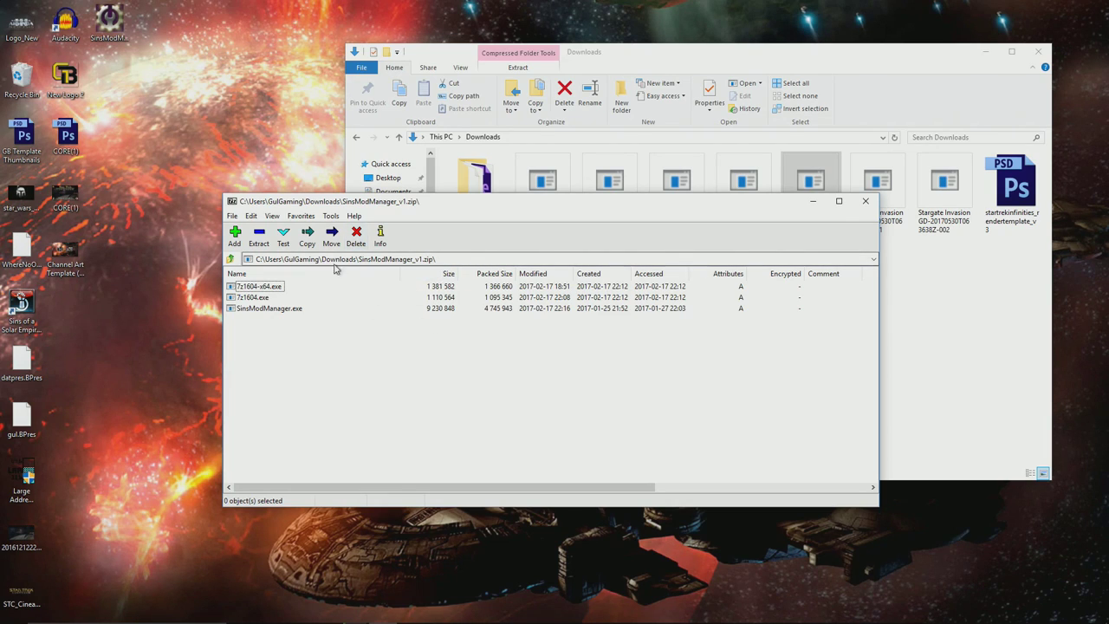
Extract SinsModManager.exe from the archive into the Downloads folder and close the archive
left_click(282, 310)
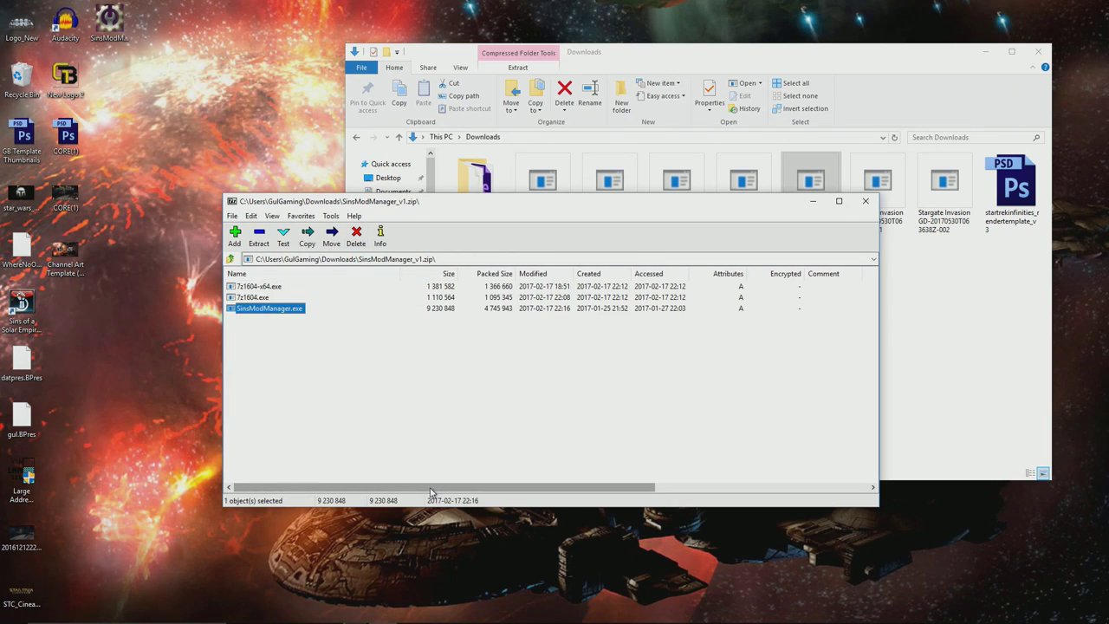
left_click(258, 237)
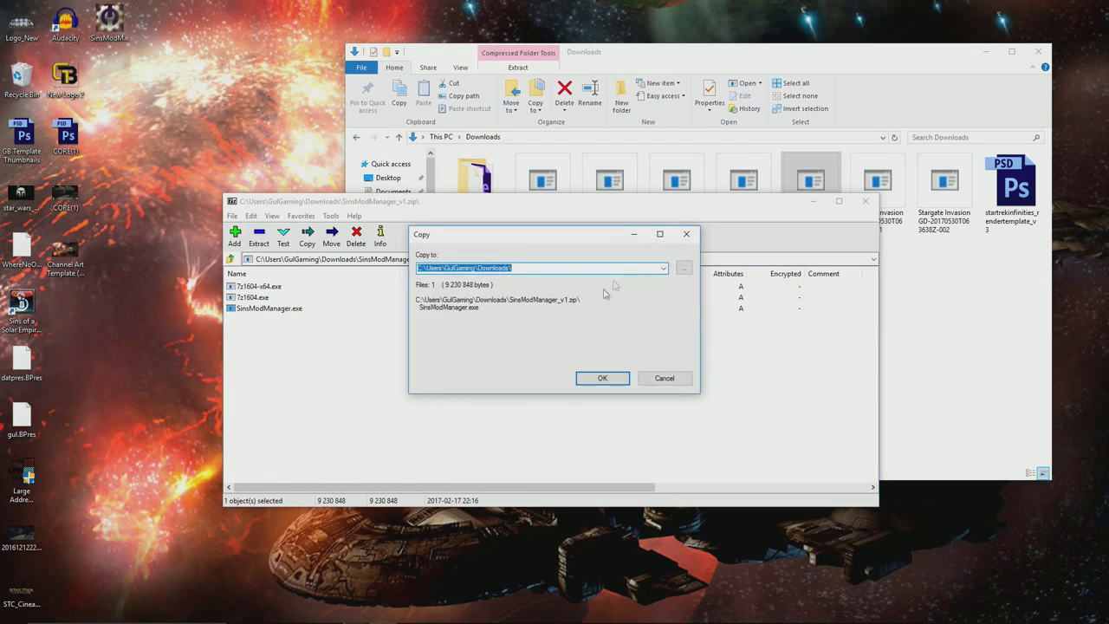
left_click(602, 378)
left_click(865, 201)
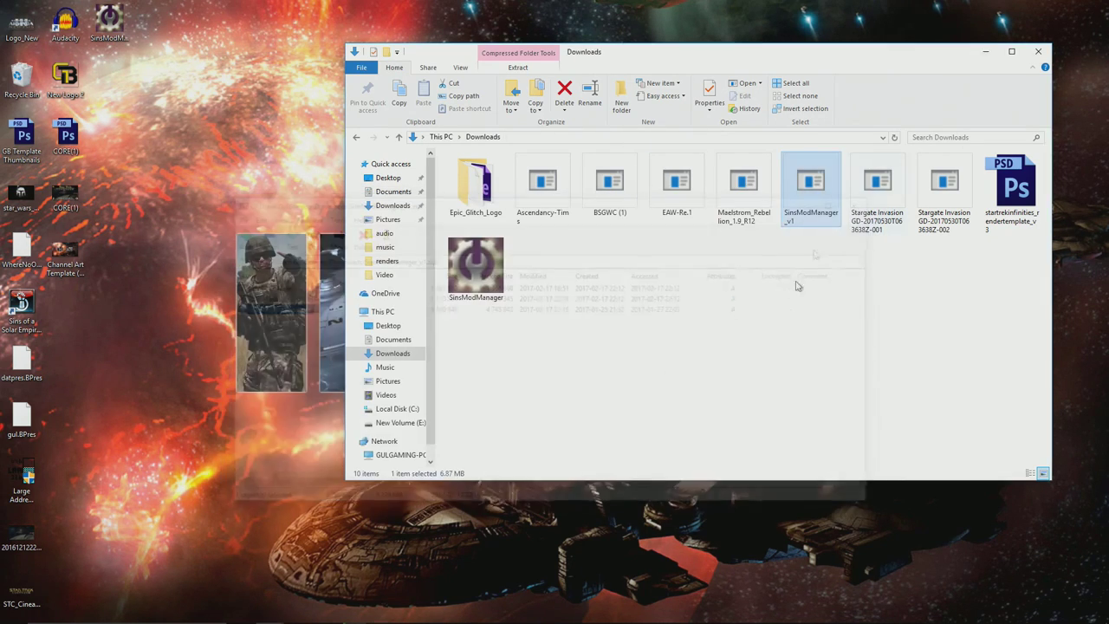
Move the extracted SinsModManager program from the Downloads folder to the desktop and launch it
left_click(472, 264)
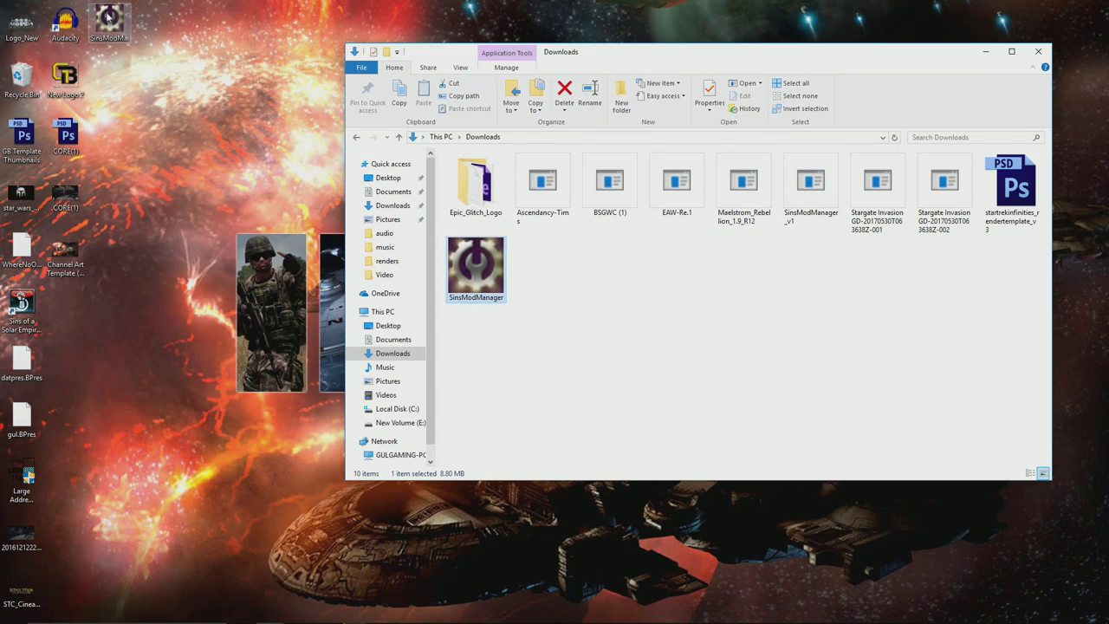
left_click_drag(108, 16, 121, 43)
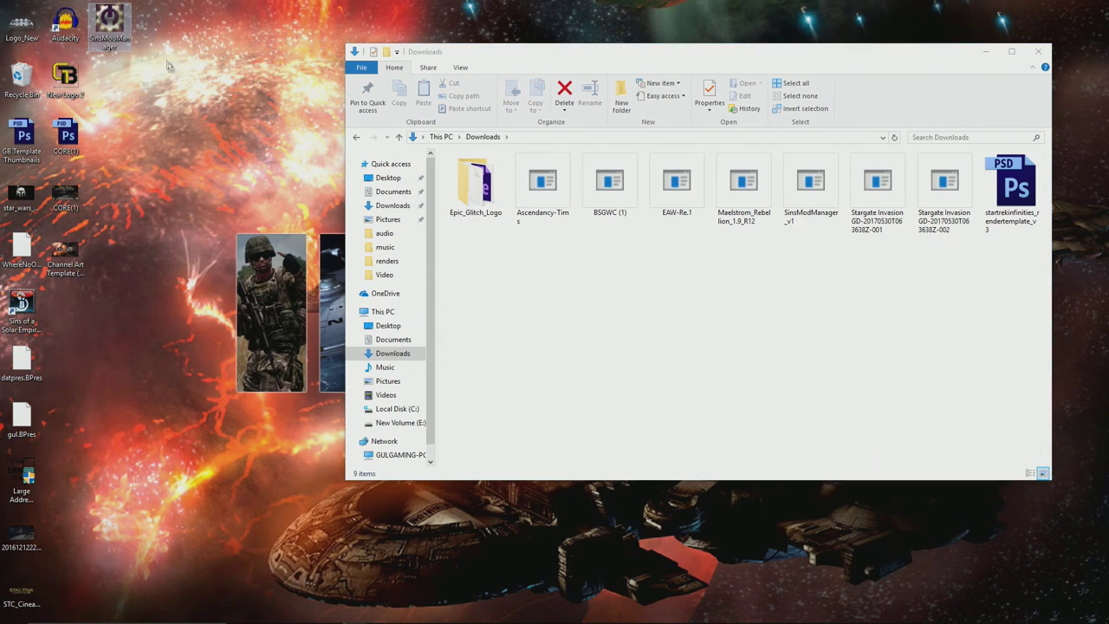
double_click(109, 24)
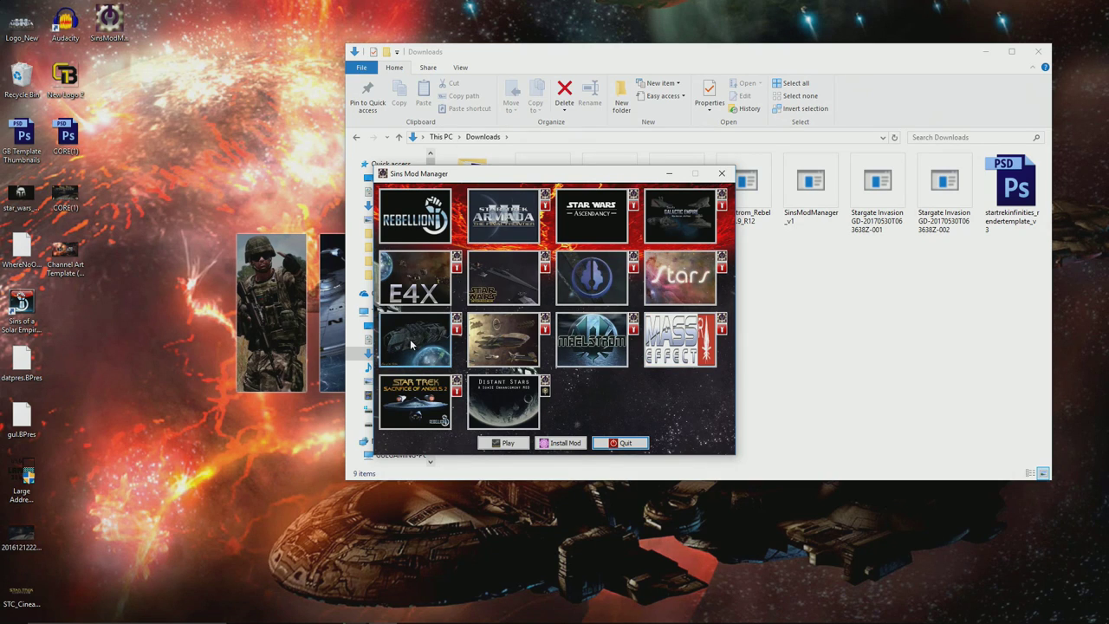
Open the EnabledMods text file from the Mods-Rebellion v1.85 folder in Notepad++, examine its enabledModName line, and close it
mouse_move(272, 615)
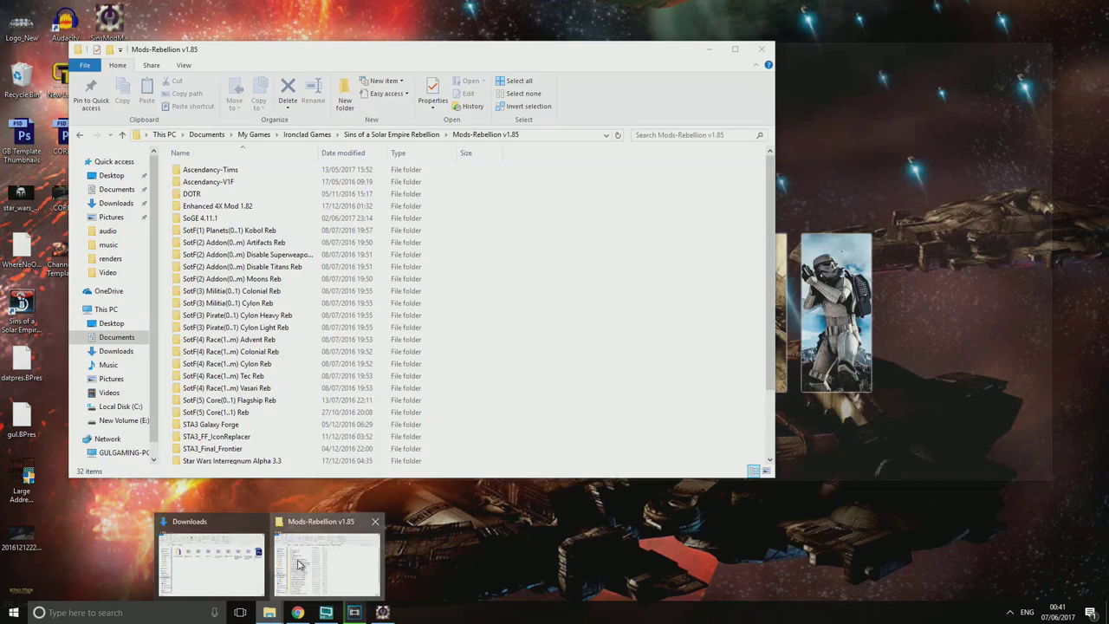
left_click(303, 561)
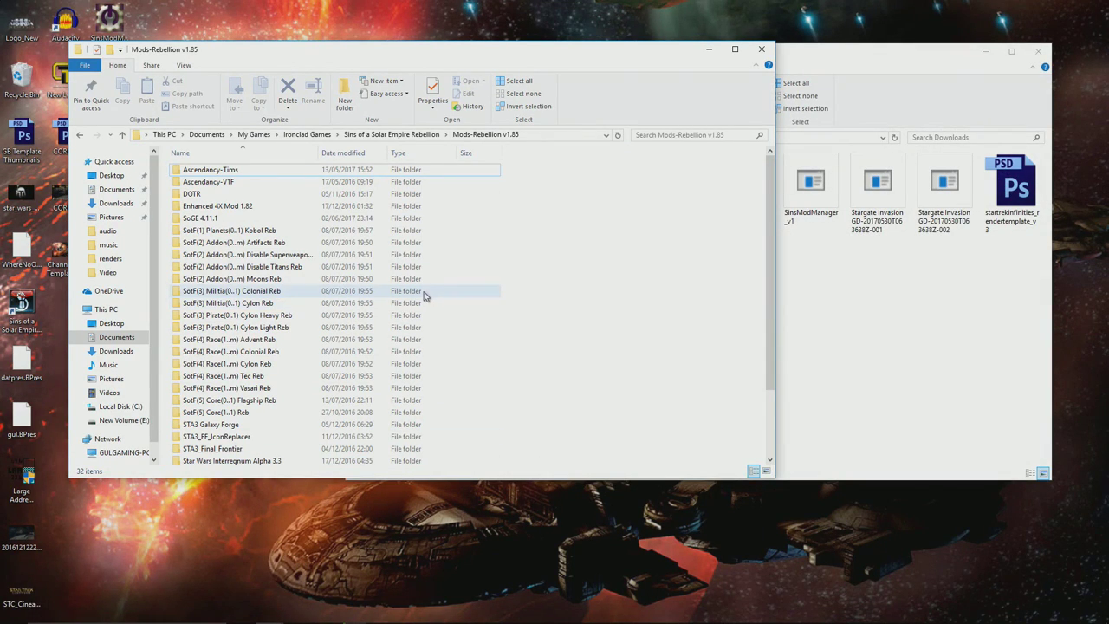
scroll(355, 305, "down", 2)
right_click(204, 408)
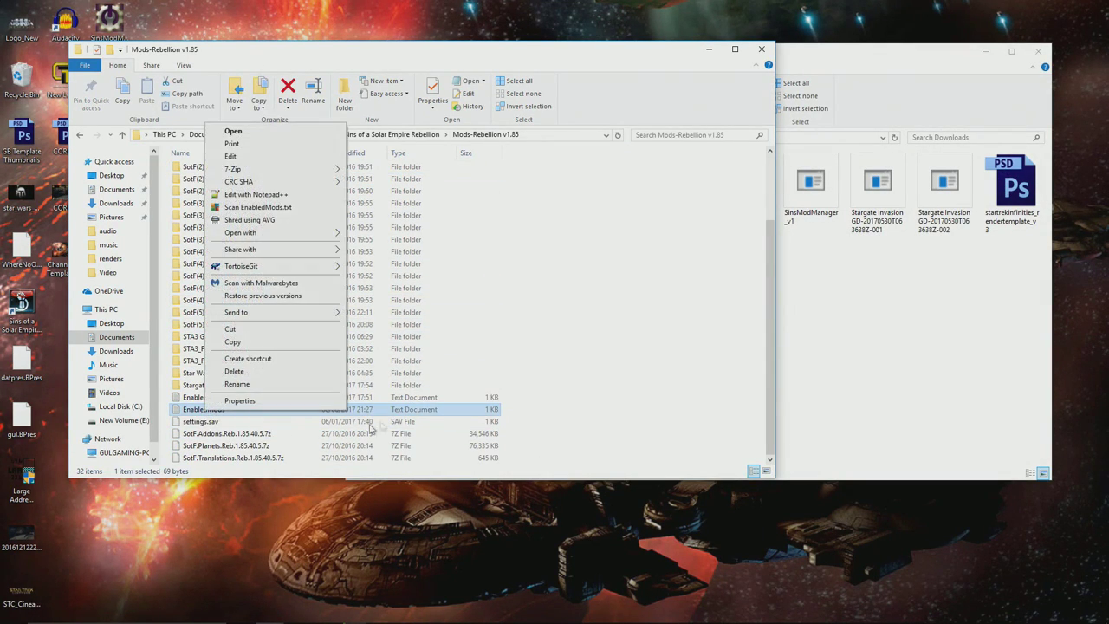
left_click(257, 194)
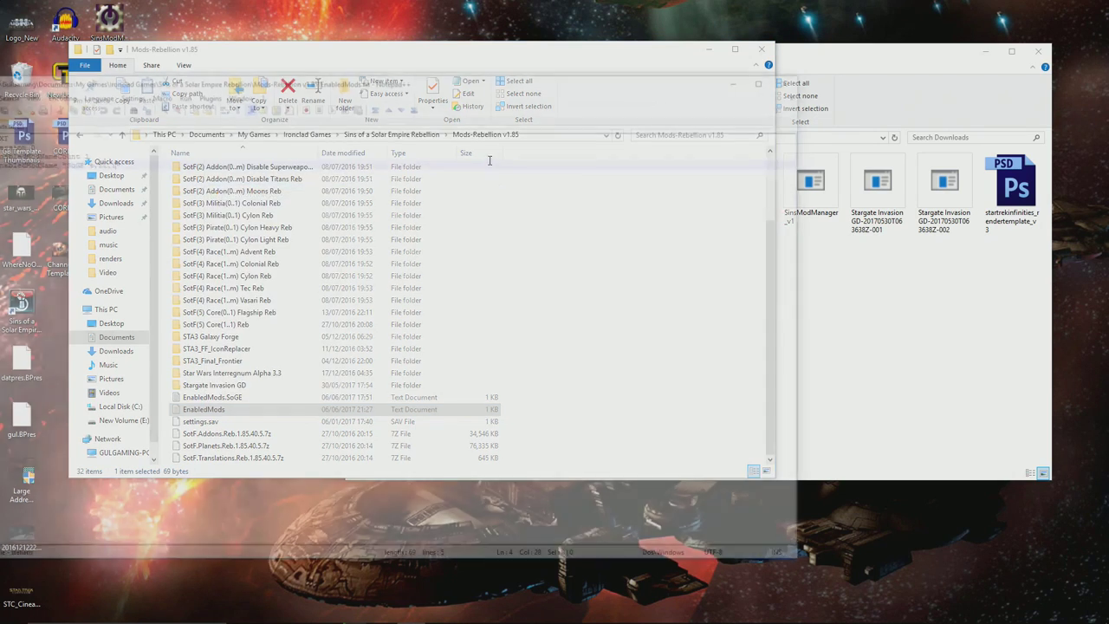
left_click_drag(242, 81, 498, 65)
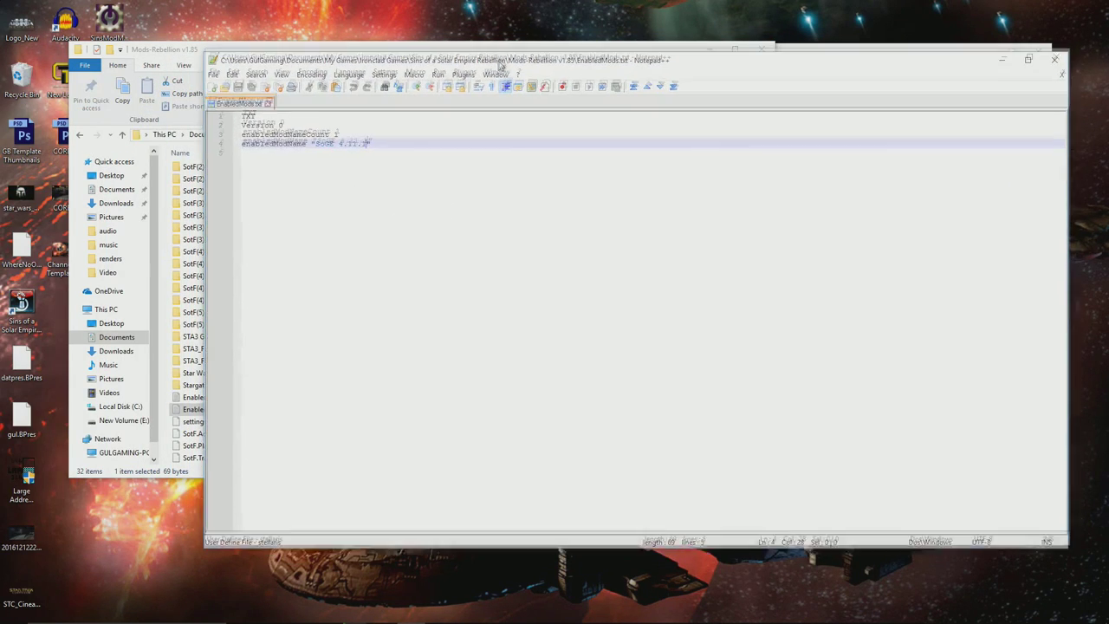
left_click_drag(370, 145, 296, 146)
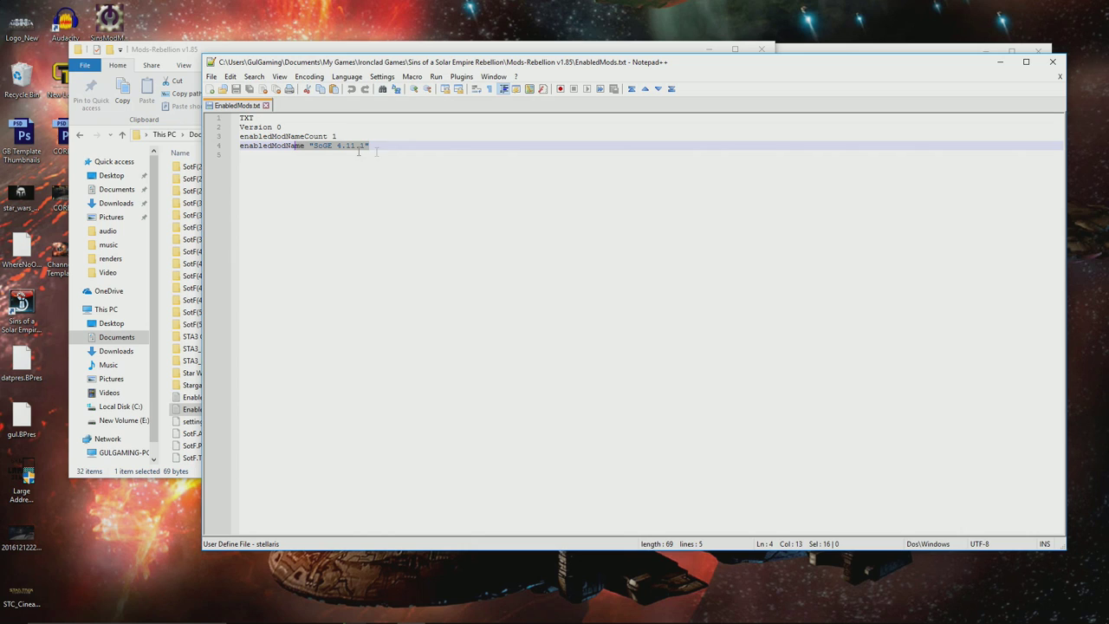
left_click(1052, 61)
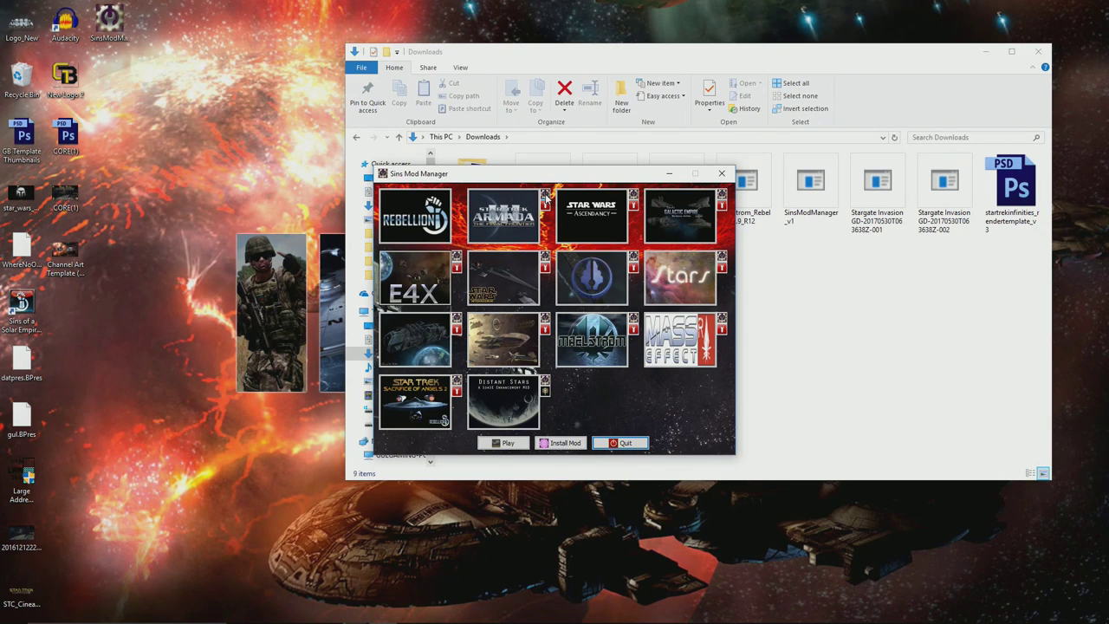
Generate the Star Trek Armada III mod's configuration file in Sins Mod Manager and activate that mod
left_click(544, 196)
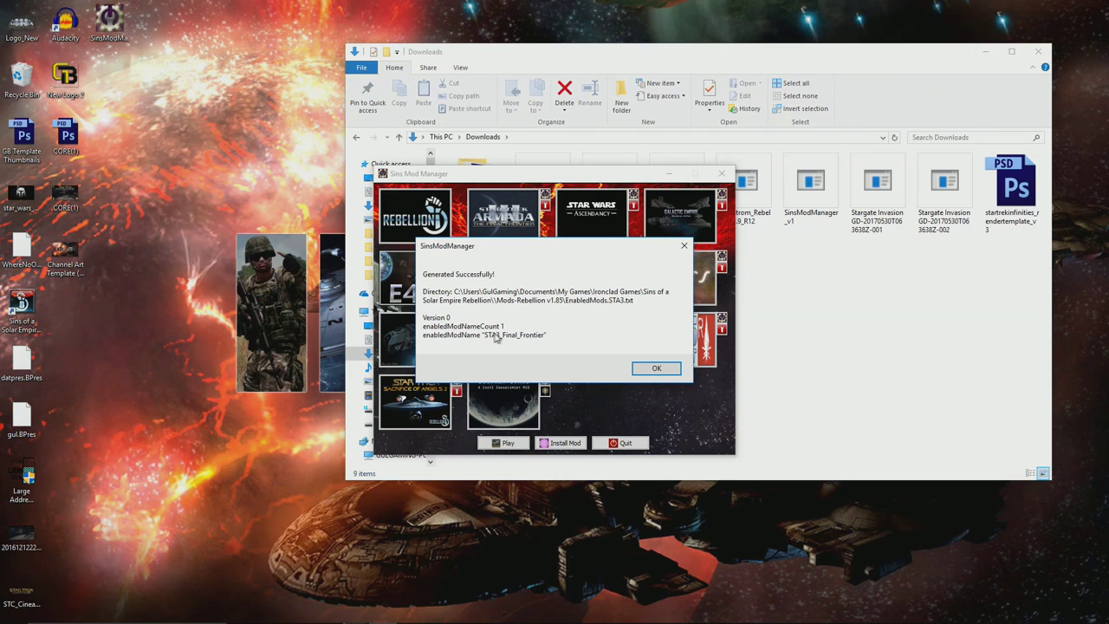
left_click(654, 368)
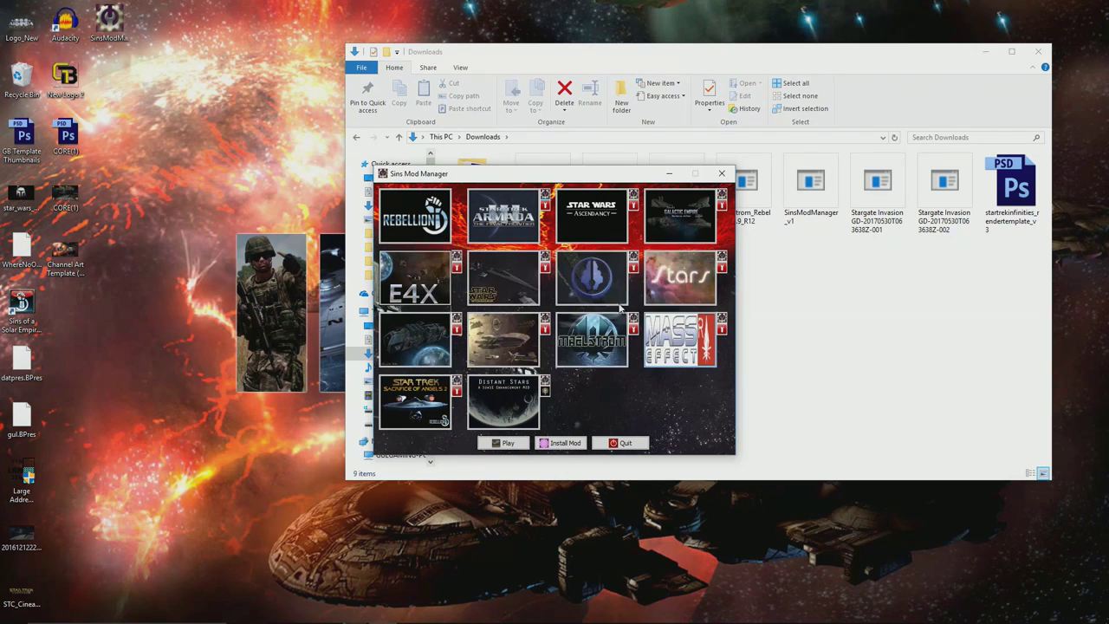
left_click(492, 221)
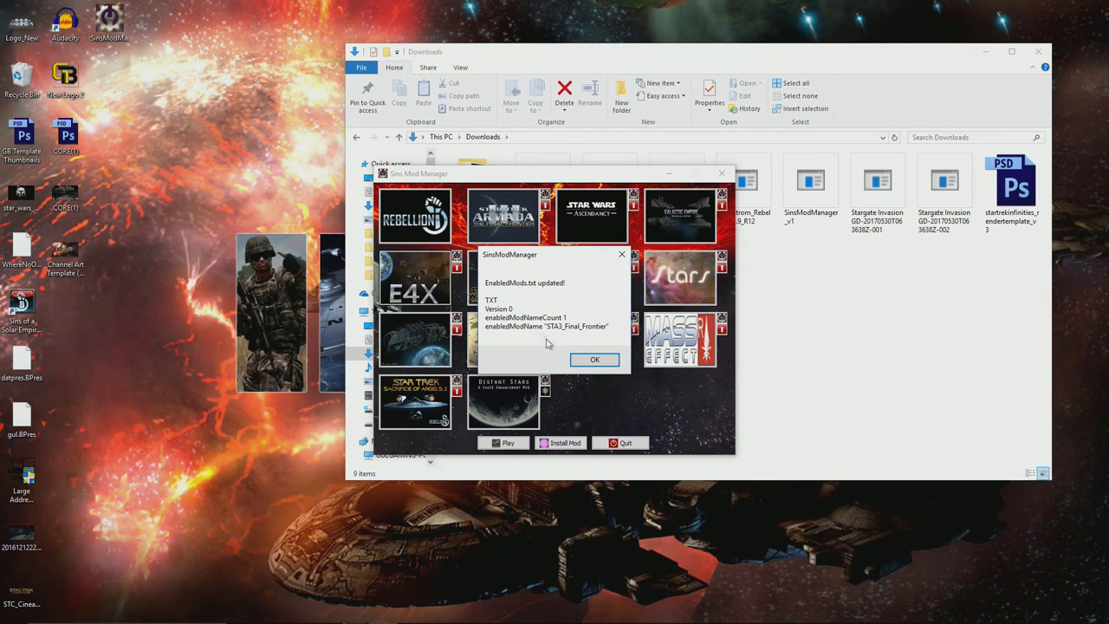
left_click(589, 362)
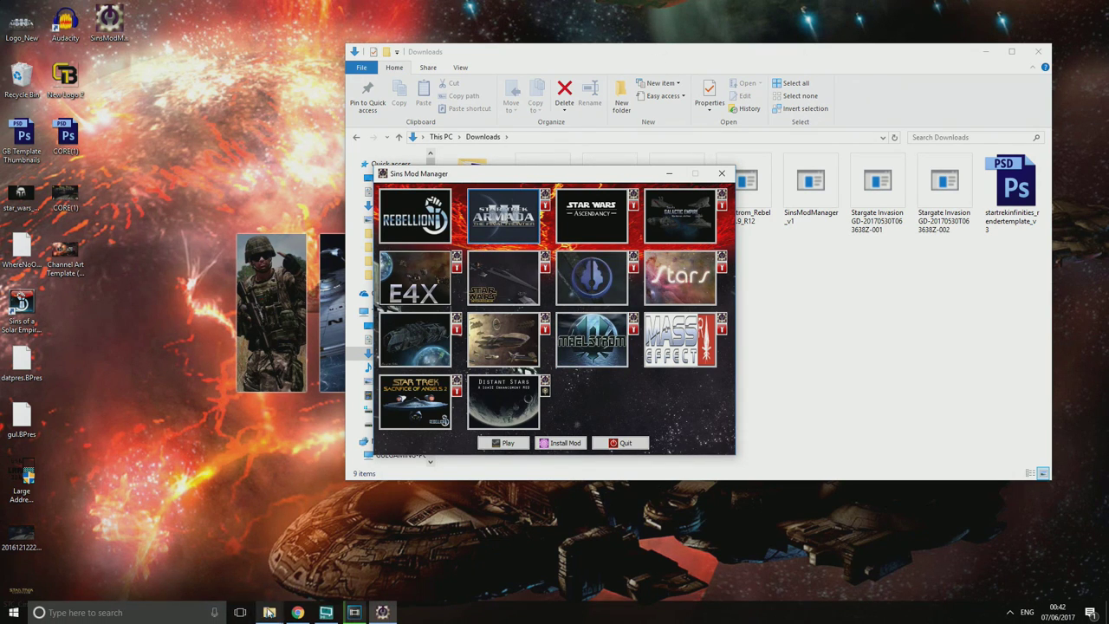
Open the EnabledMods text file from the Mods-Rebellion v1.85 folder in Notepad++, examine its enabledModName value, and minimize the editor
mouse_move(269, 611)
mouse_move(213, 565)
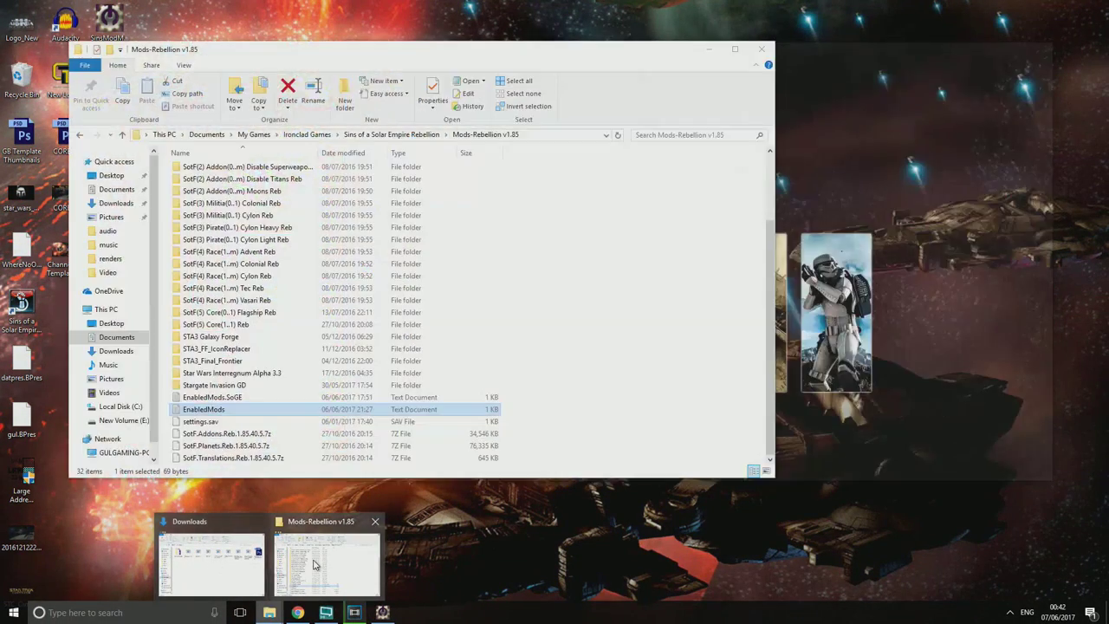
left_click(326, 563)
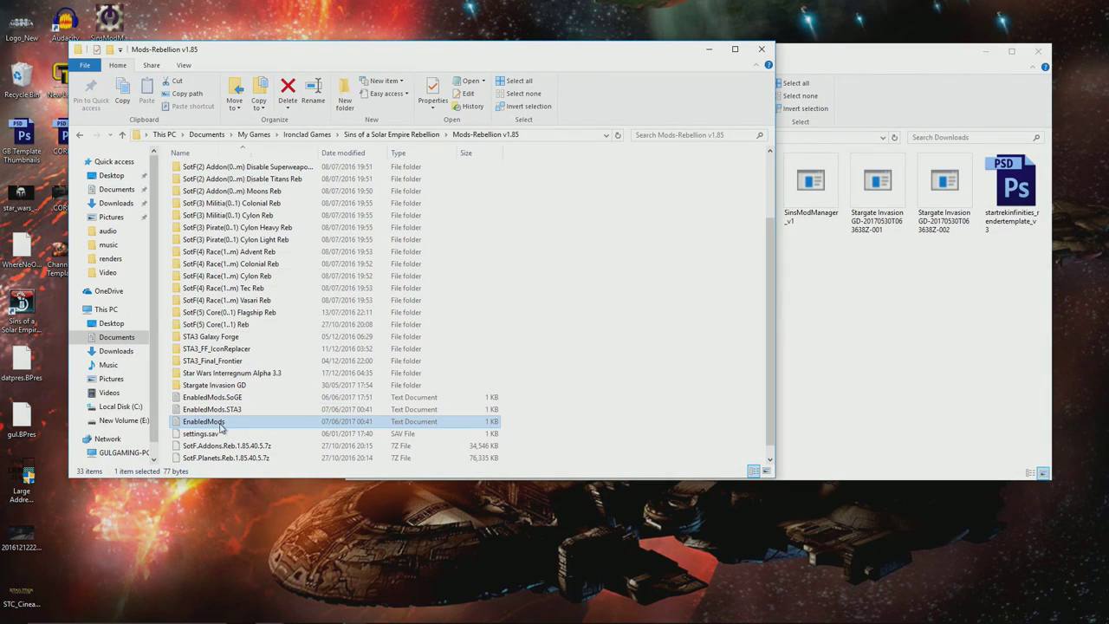
right_click(221, 424)
left_click(279, 195)
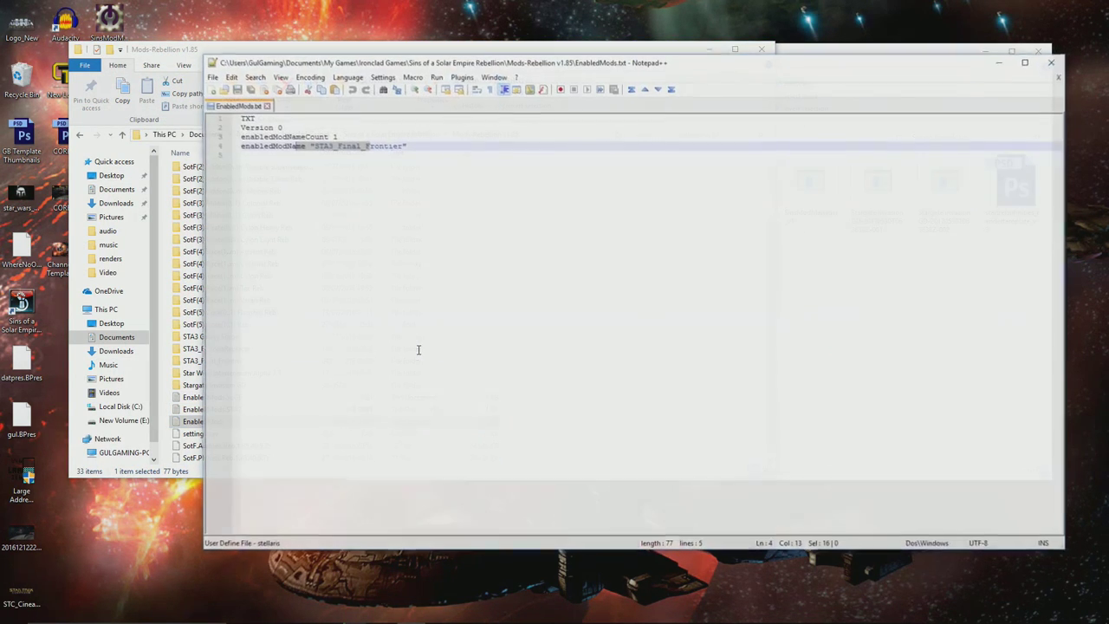
left_click(351, 146)
left_click_drag(406, 146, 308, 146)
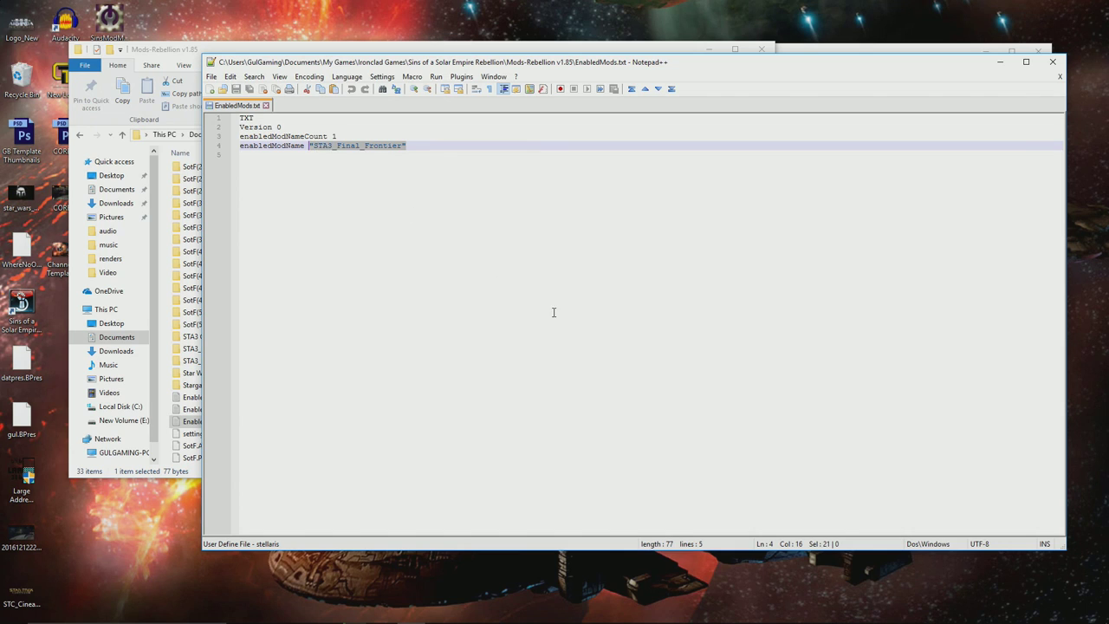
left_click(1000, 63)
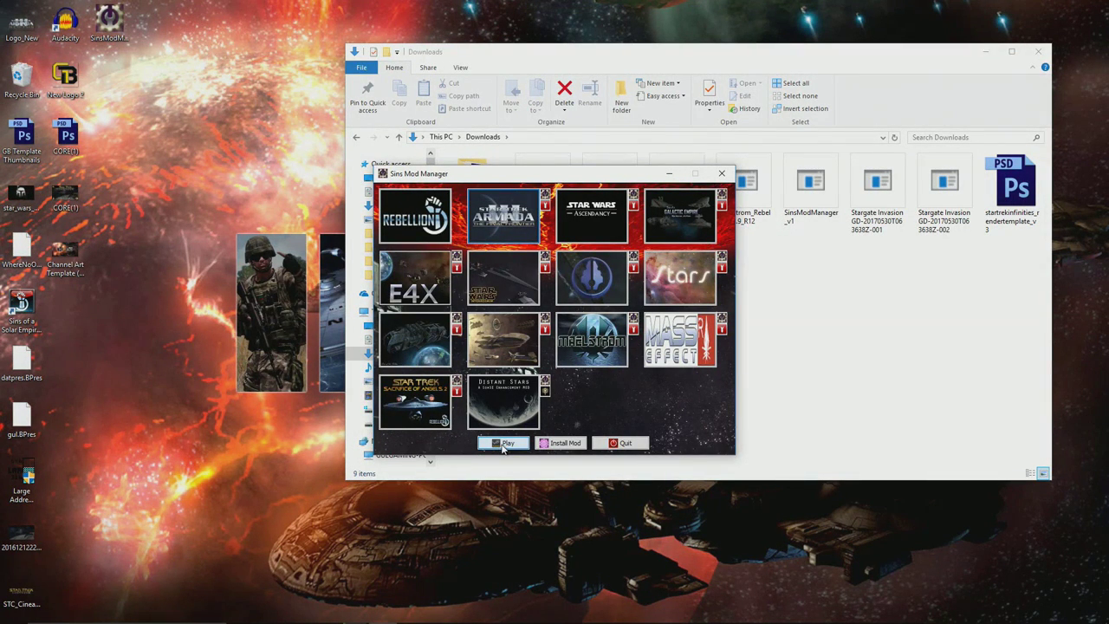
Launch Sins of a Solar Empire: Rebellion from Sins Mod Manager to check the Star Trek Armada III mod, maximize the game window, and close it
left_click(504, 443)
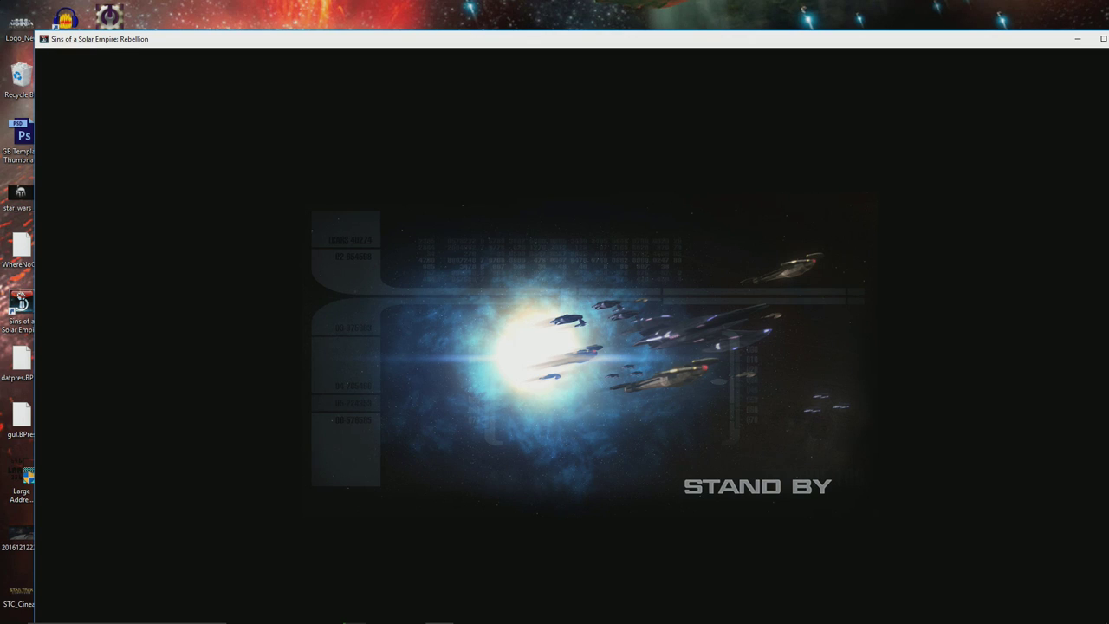
mouse_move(768, 616)
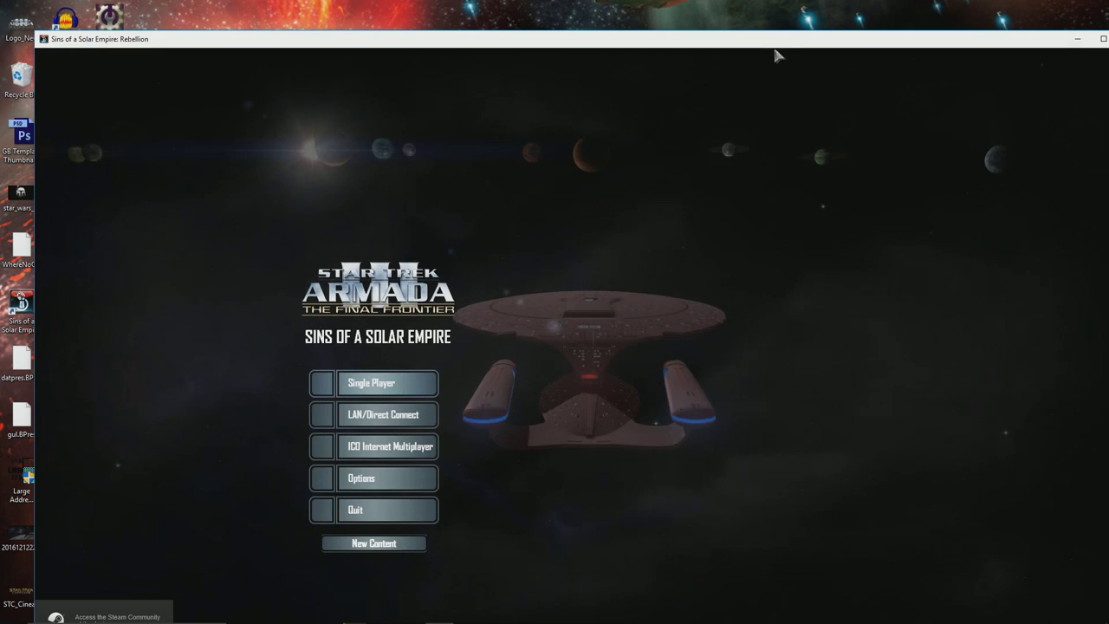
left_click_drag(784, 49, 677, 37)
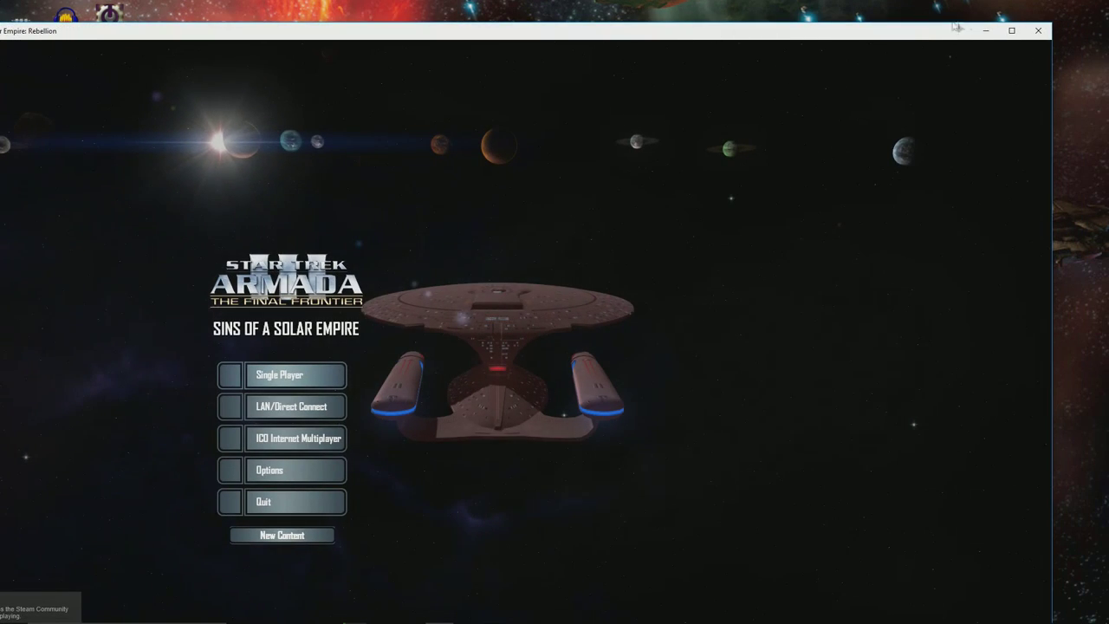
double_click(676, 38)
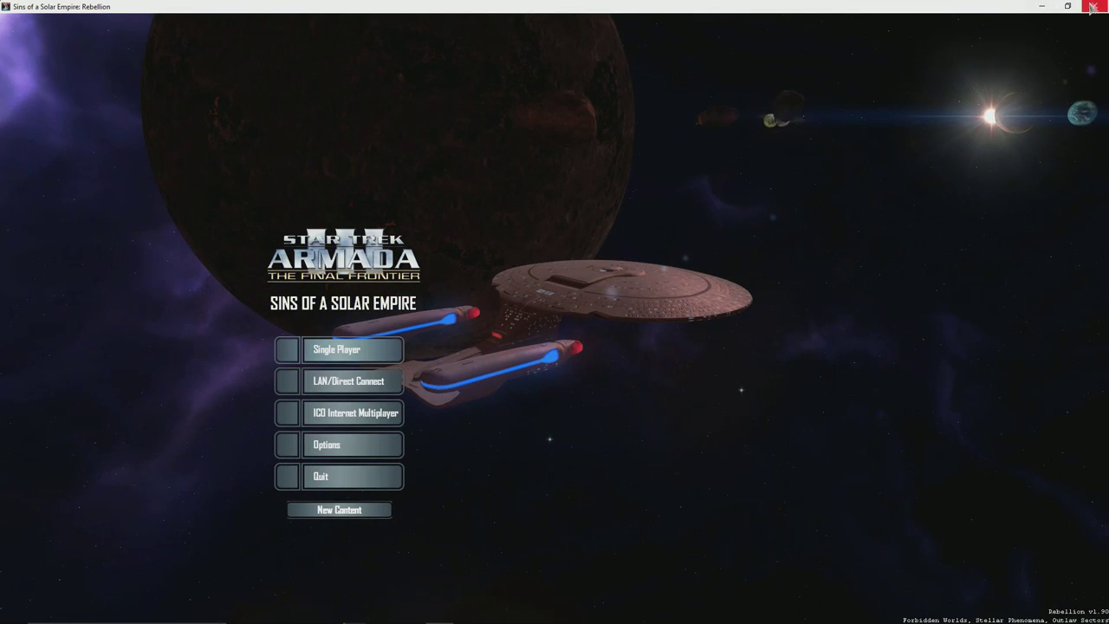
left_click(1092, 6)
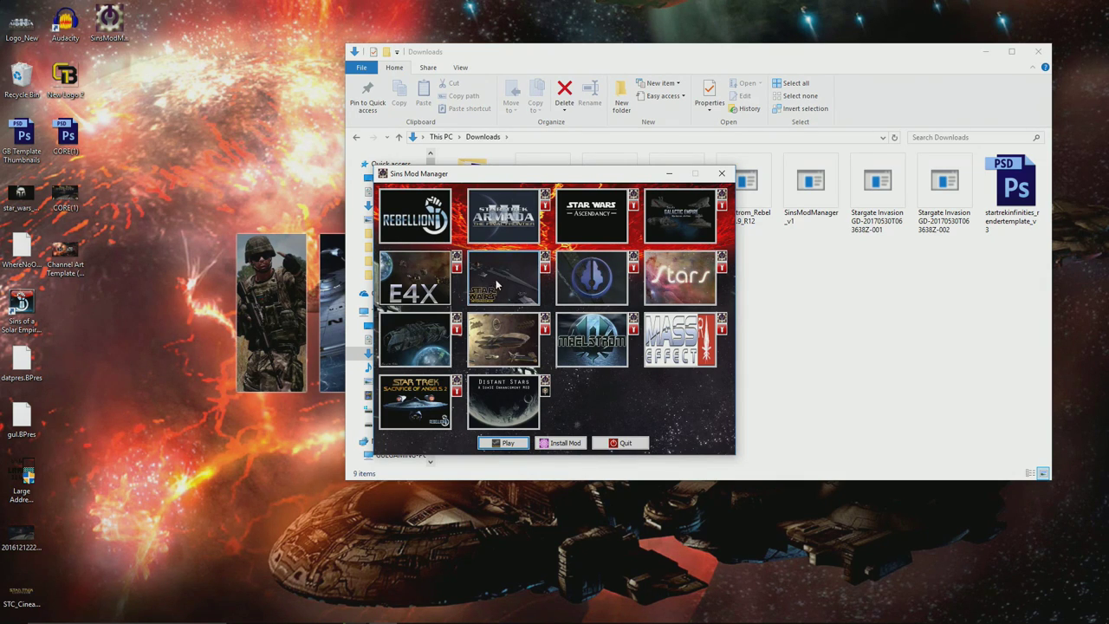
Generate the Star Wars Interregnum mod's configuration without any mini-mods and activate that mod
left_click(546, 258)
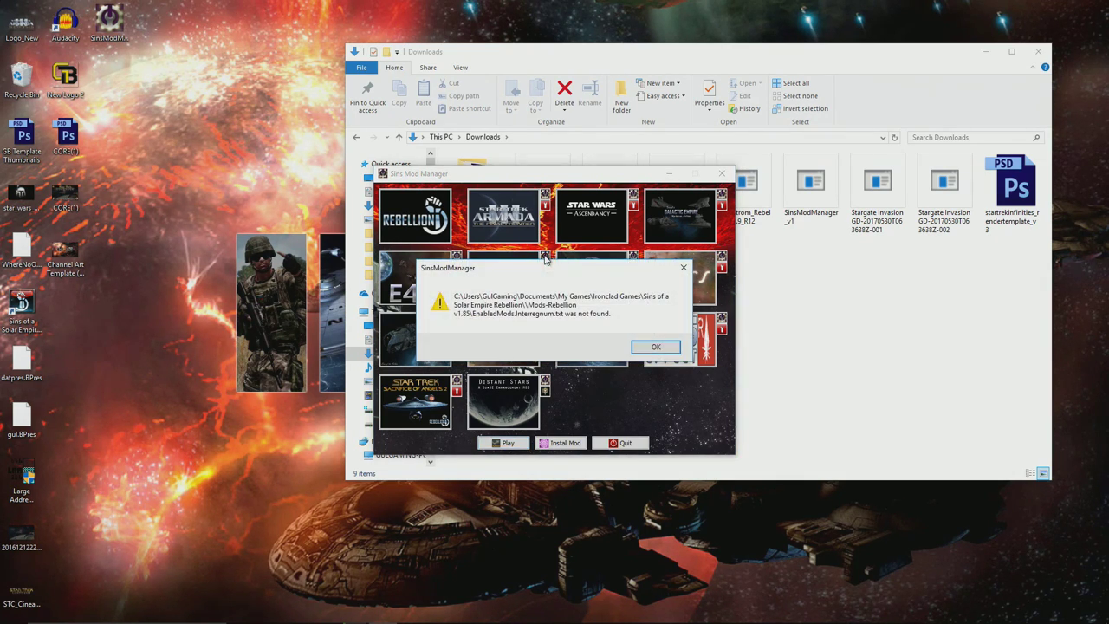
left_click(652, 346)
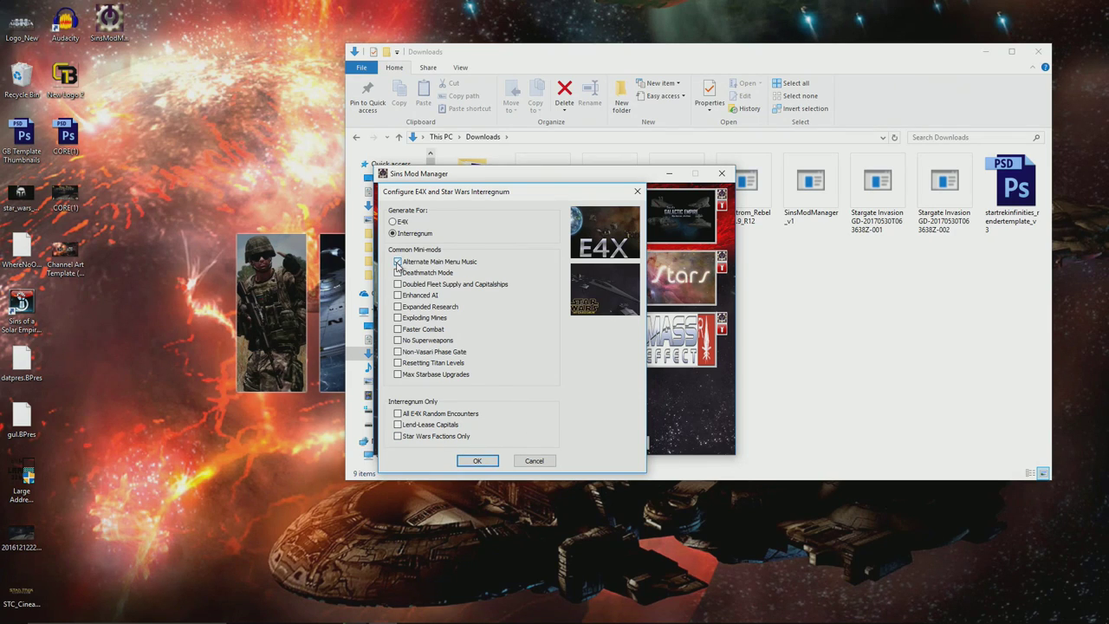
left_click(475, 461)
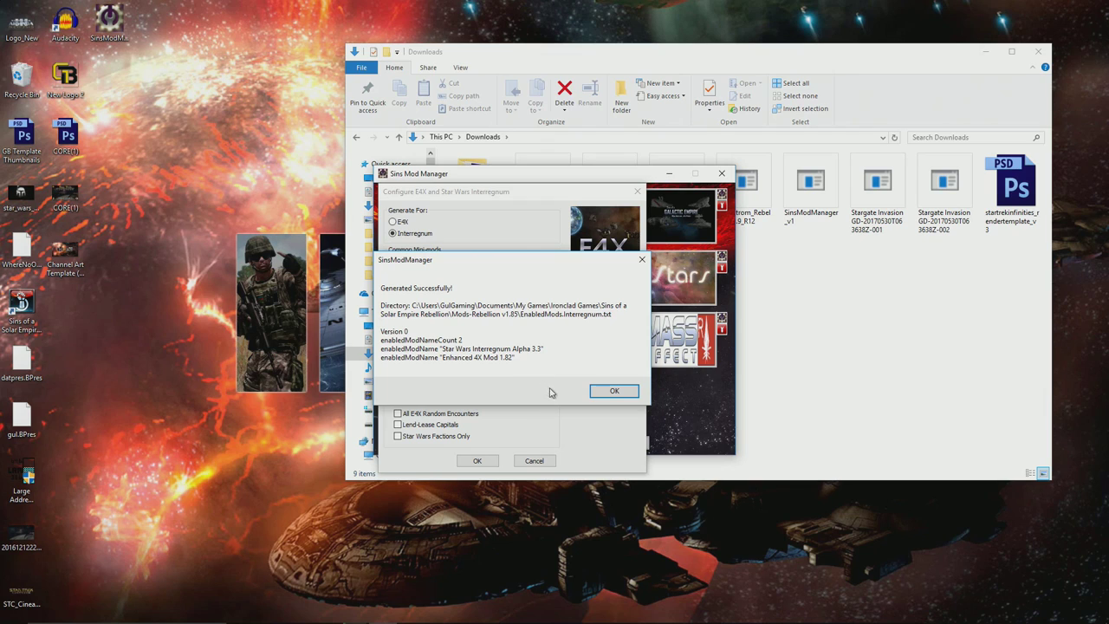
left_click(606, 392)
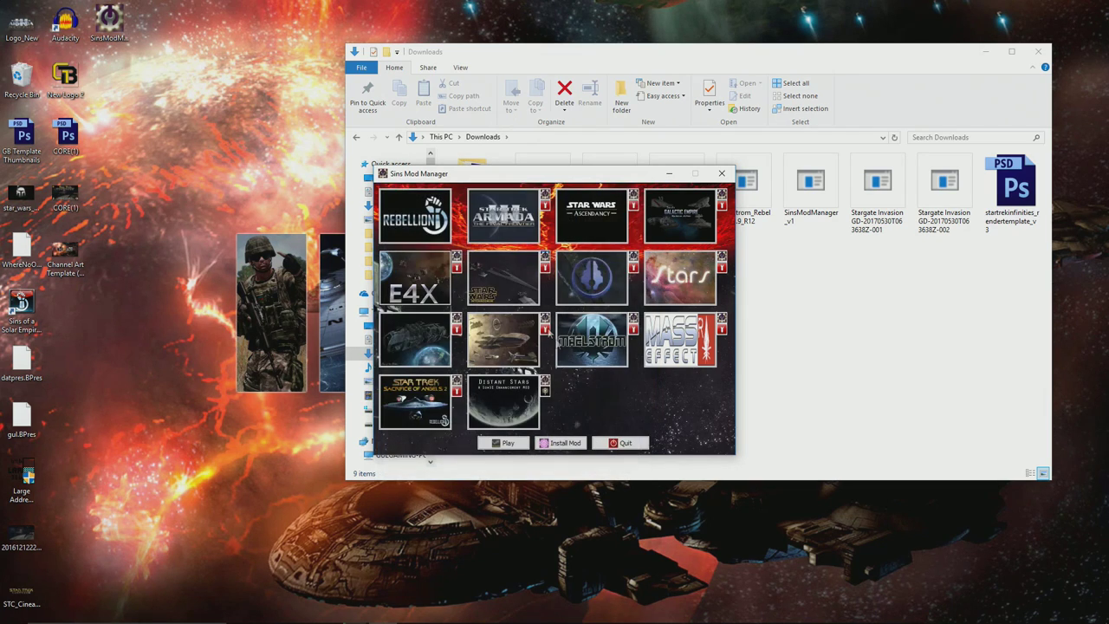
left_click(516, 277)
left_click(611, 363)
Launch the game with Star Wars Interregnum, examine the enabled mods in its options, and close the game
left_click(503, 443)
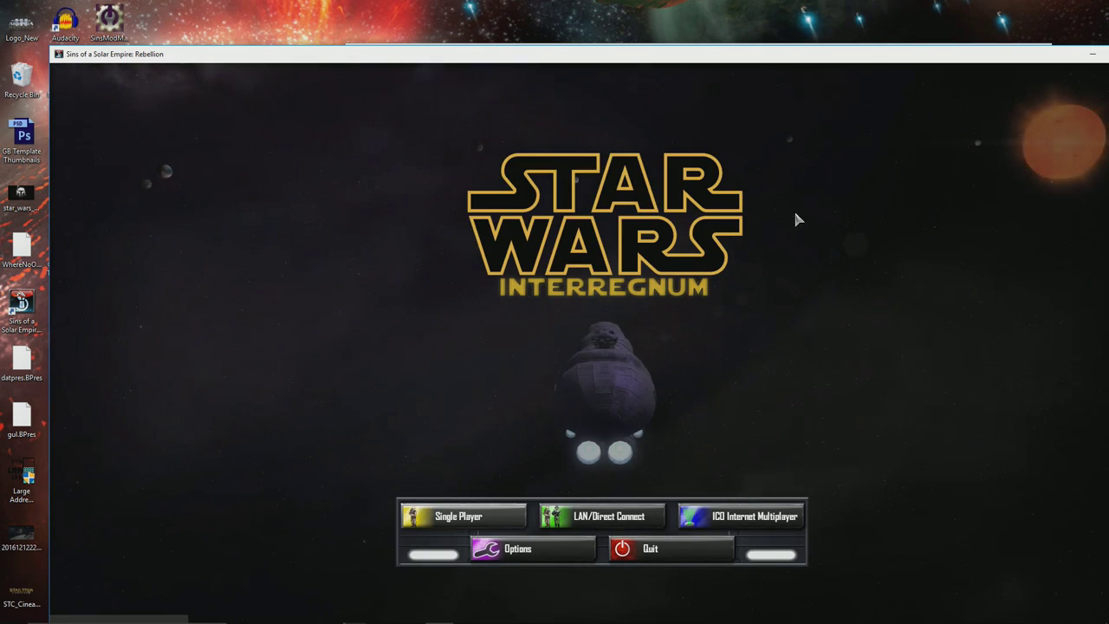
left_click_drag(833, 53, 759, 48)
left_click(426, 545)
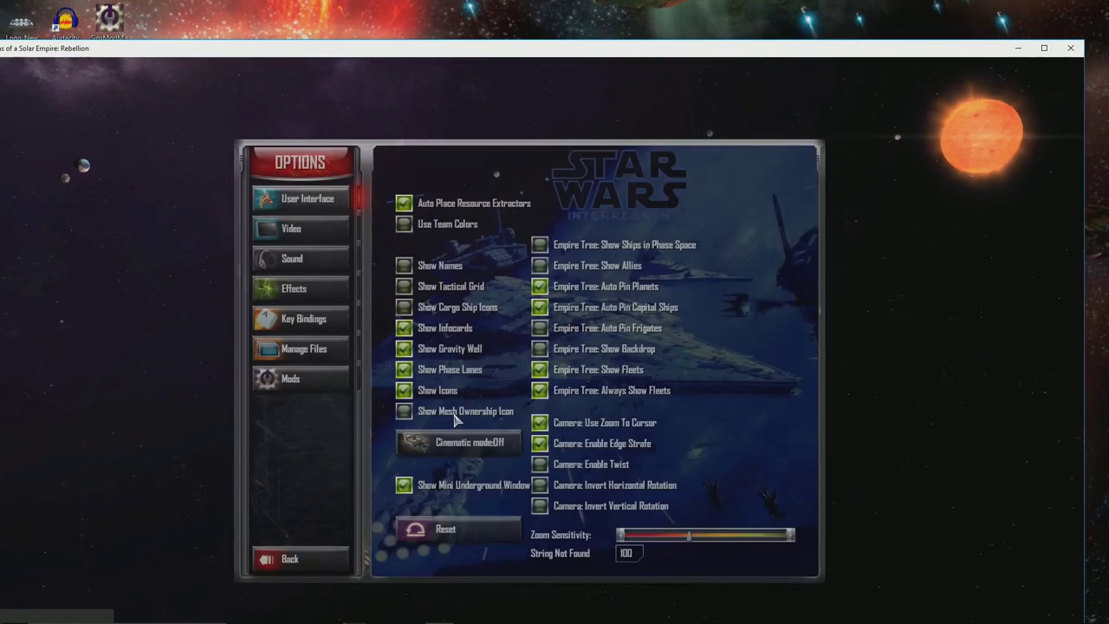
left_click(290, 378)
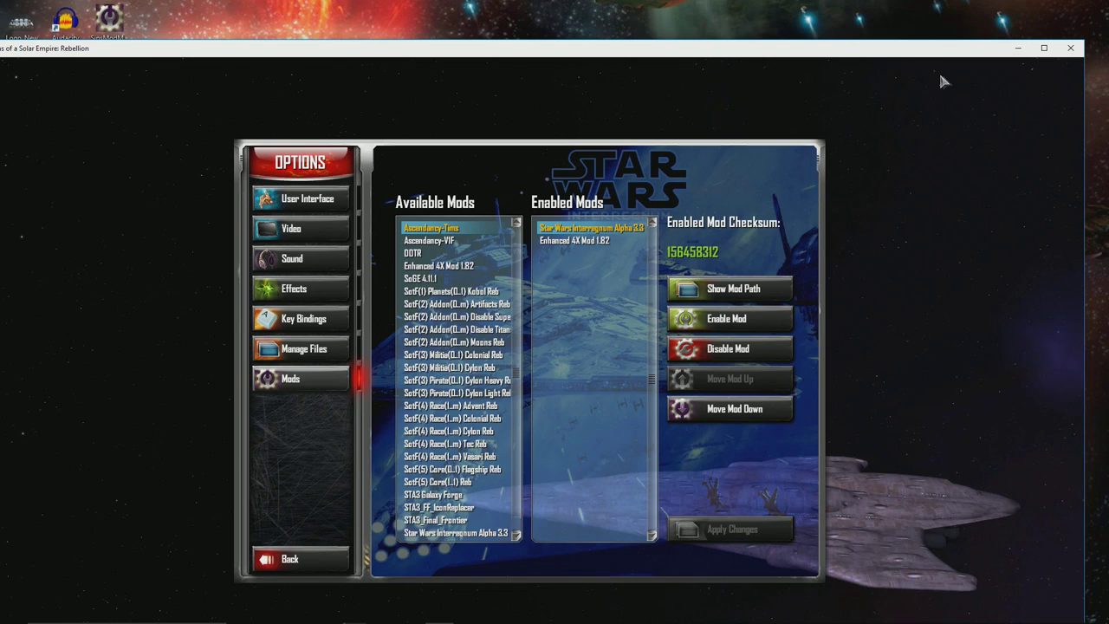
left_click(1070, 49)
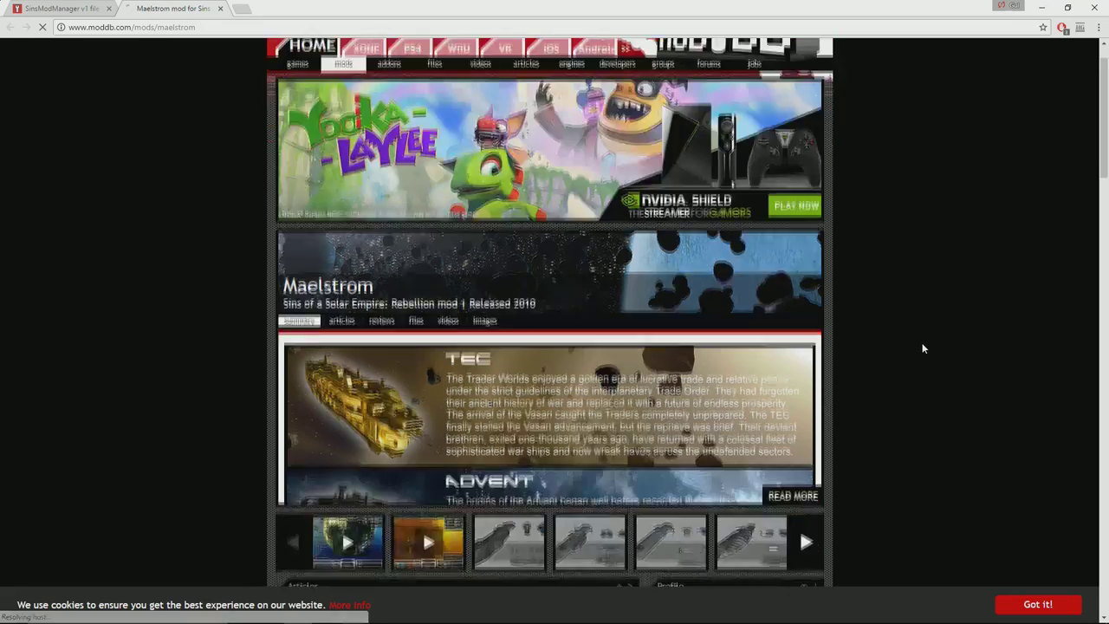
Look over the Maelstrom mod's Mod DB page, open its files section, and minimize the browser
scroll(911, 361, "up", 6)
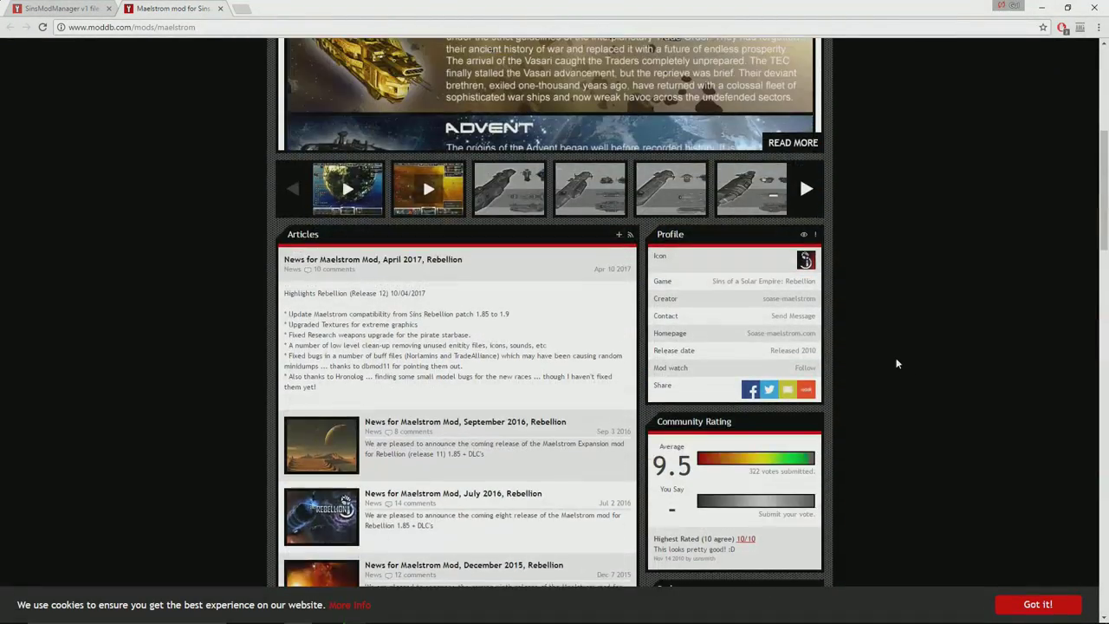
scroll(423, 149, "down", 3)
scroll(422, 149, "up", 1)
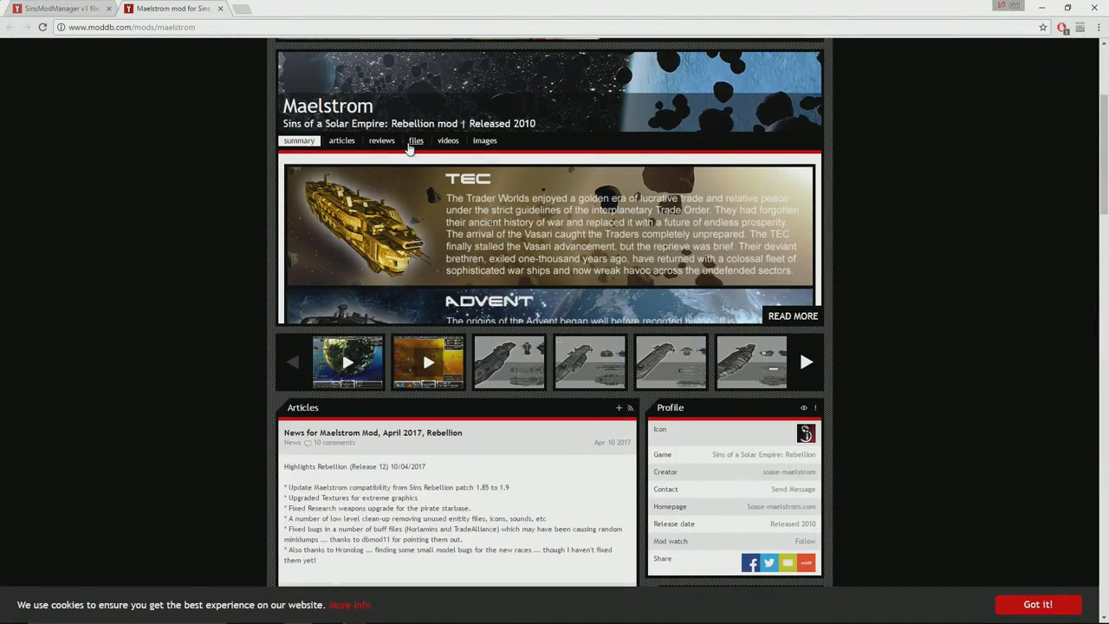
left_click(414, 141)
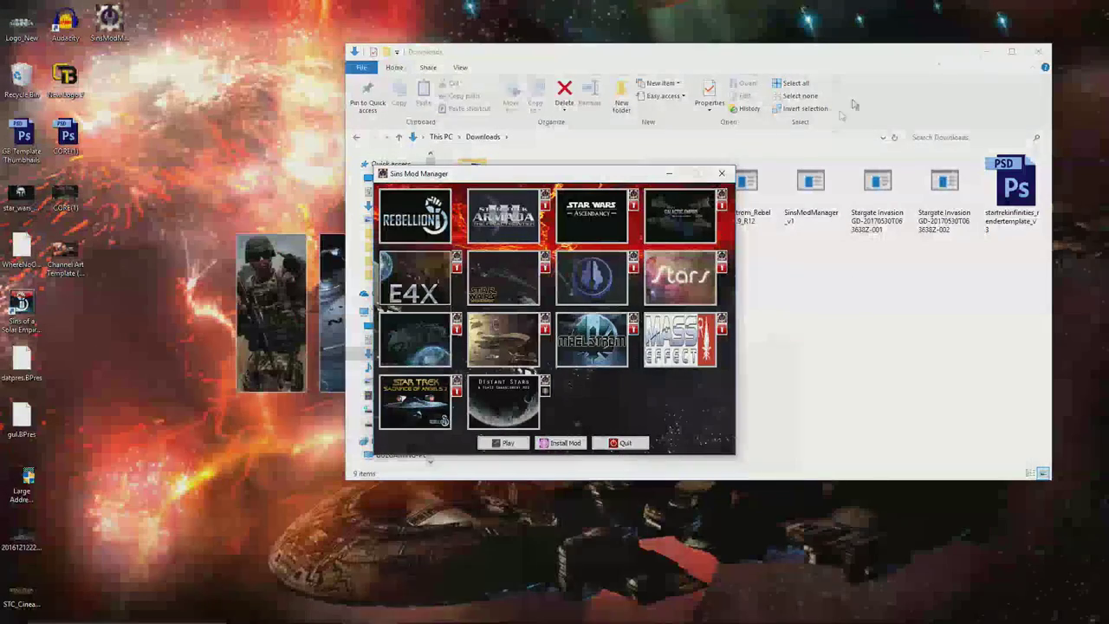
left_click(1041, 7)
Install the Maelstrom_Rebellion_1.9_R12 archive from the Downloads folder with Sins Mod Manager into the Mods-Rebellion v1.85 folder
left_click(822, 57)
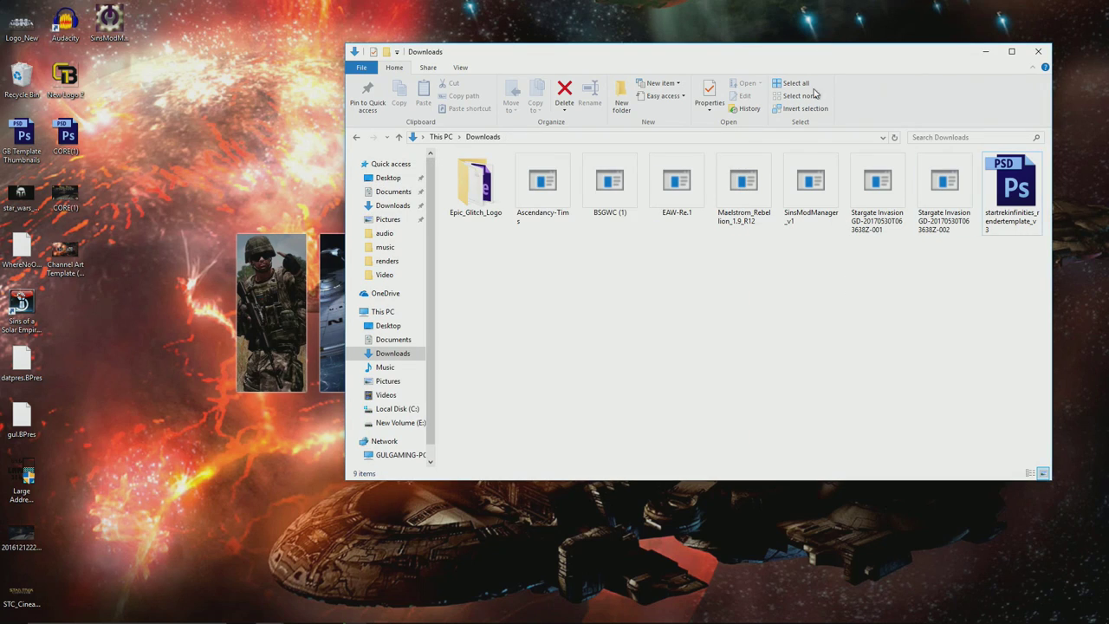
left_click(764, 180)
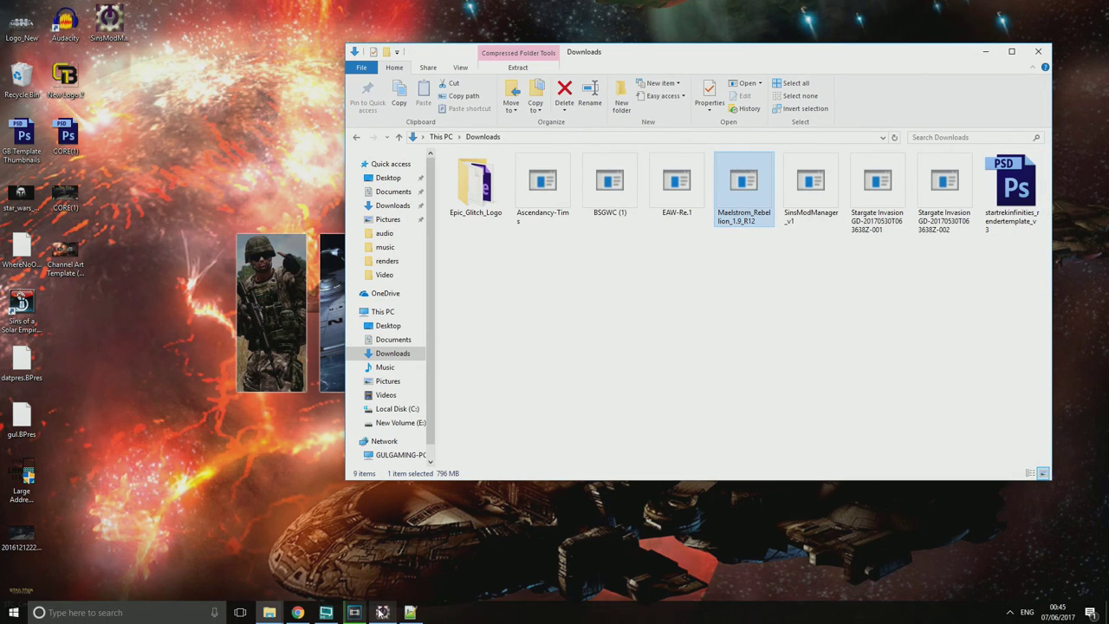
left_click(382, 611)
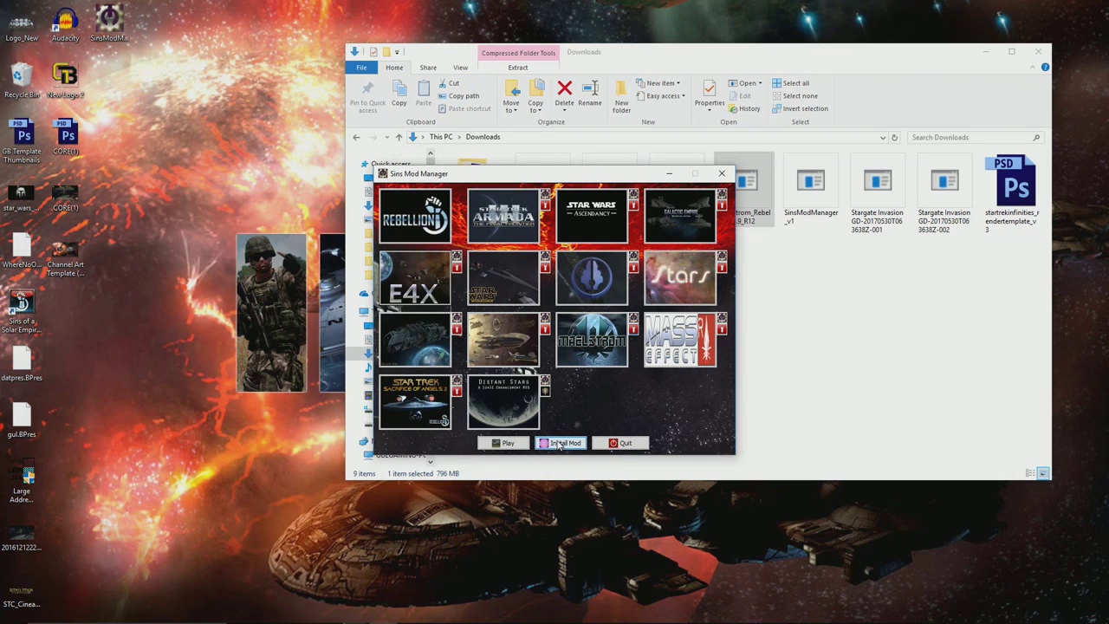
left_click(558, 444)
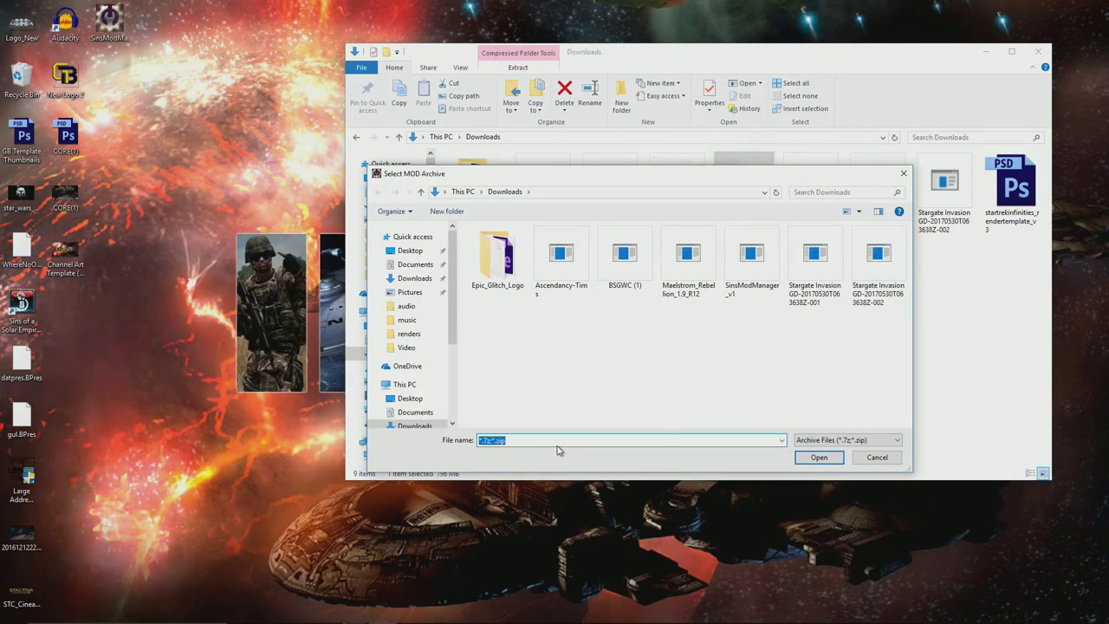
left_click(679, 258)
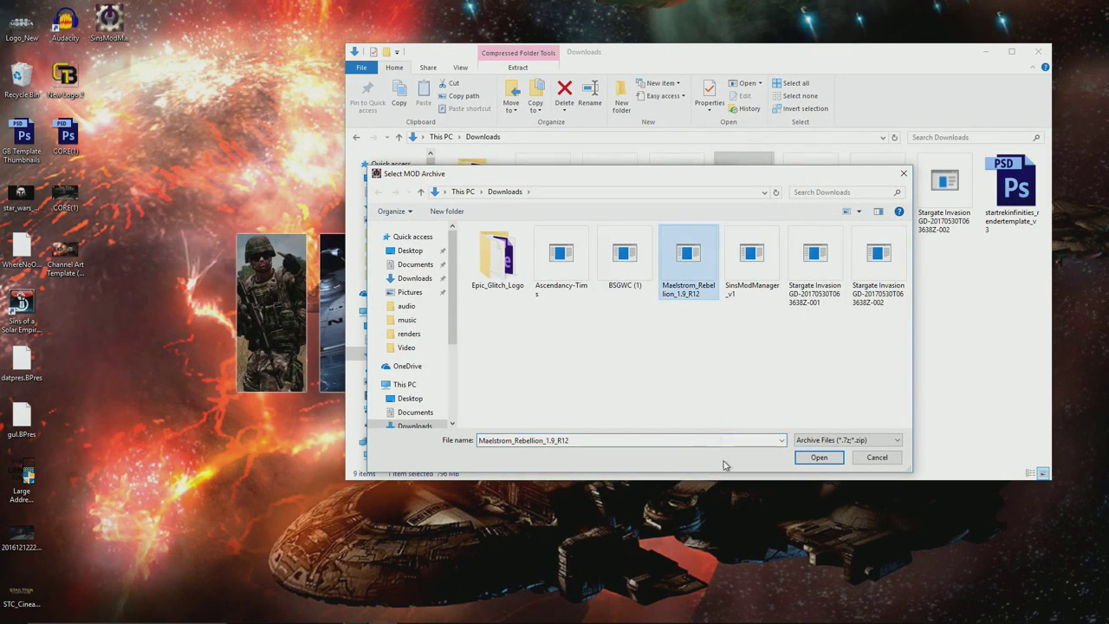
left_click(816, 457)
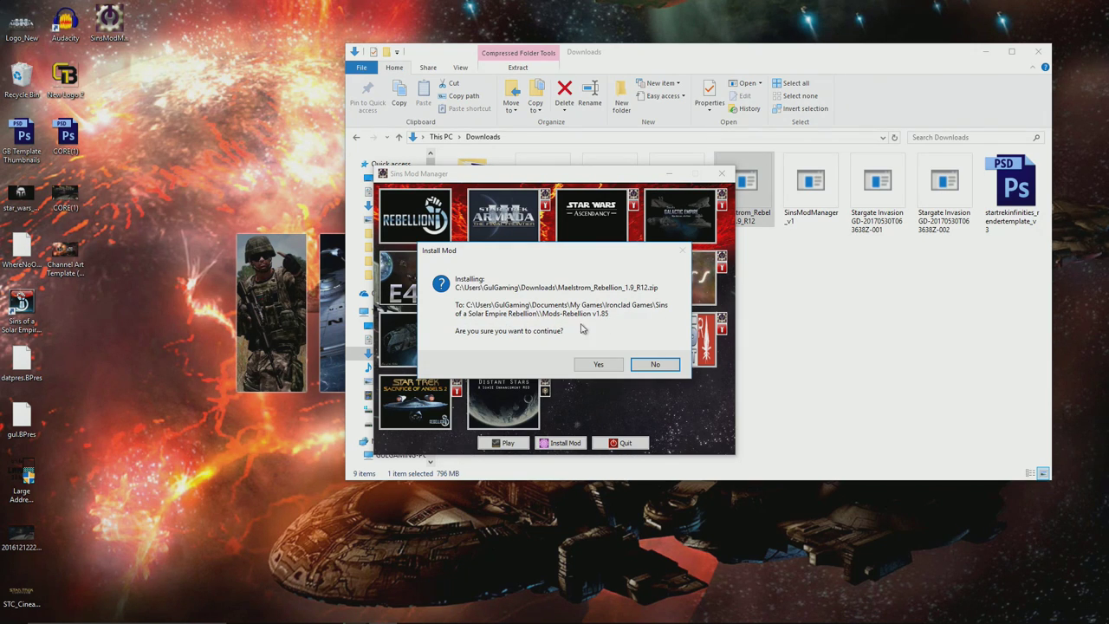
left_click(605, 366)
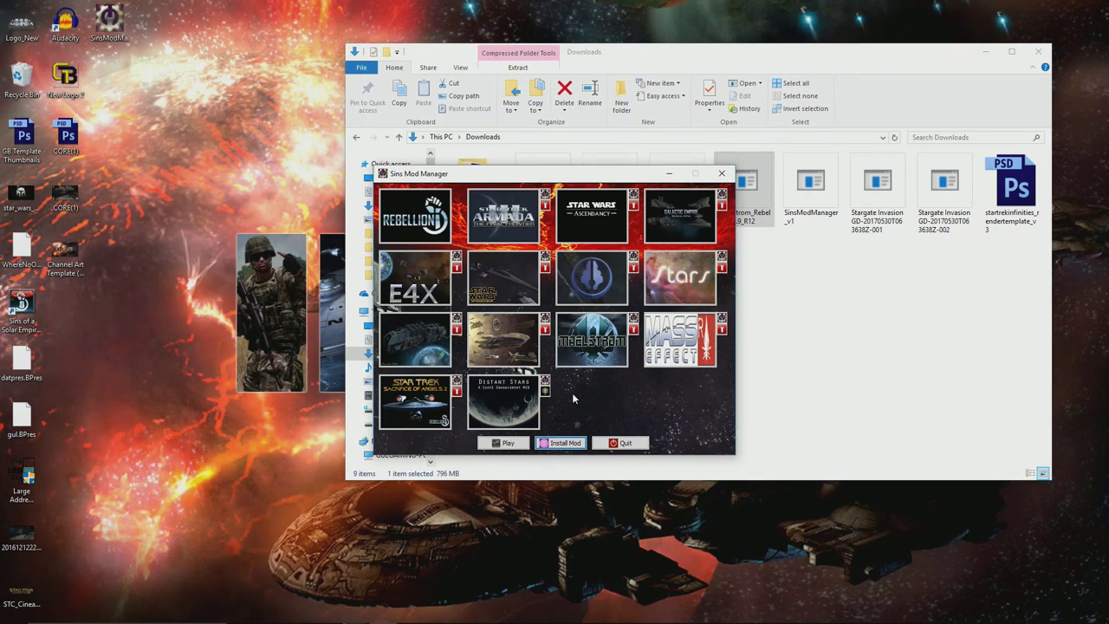
Generate the Maelstrom mod's configuration file and activate that mod
left_click(627, 320)
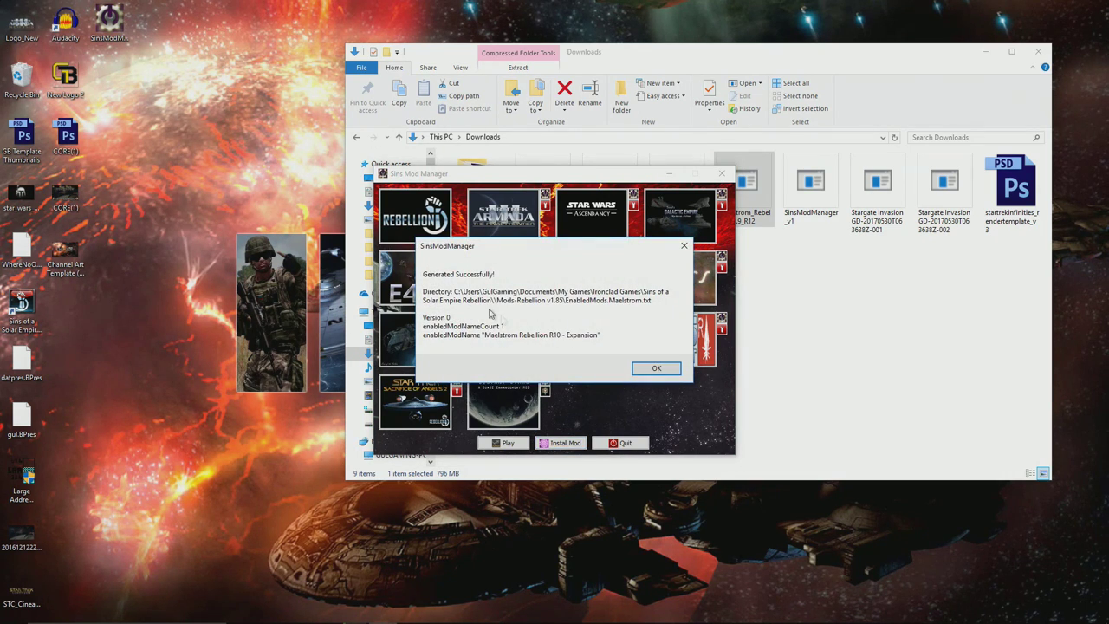
left_click(662, 370)
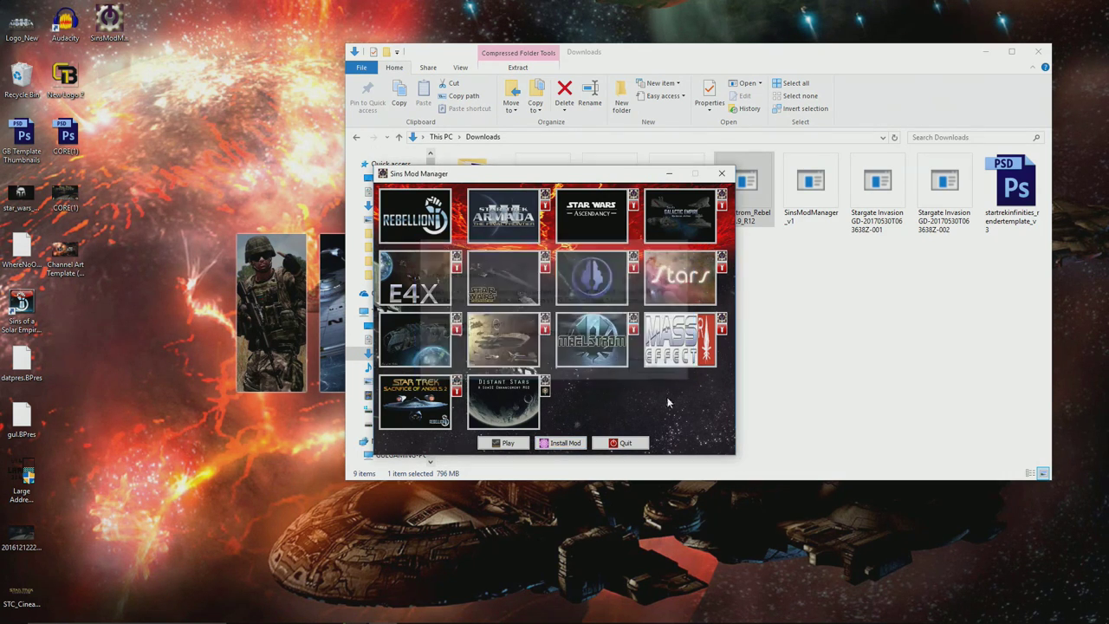
left_click(595, 346)
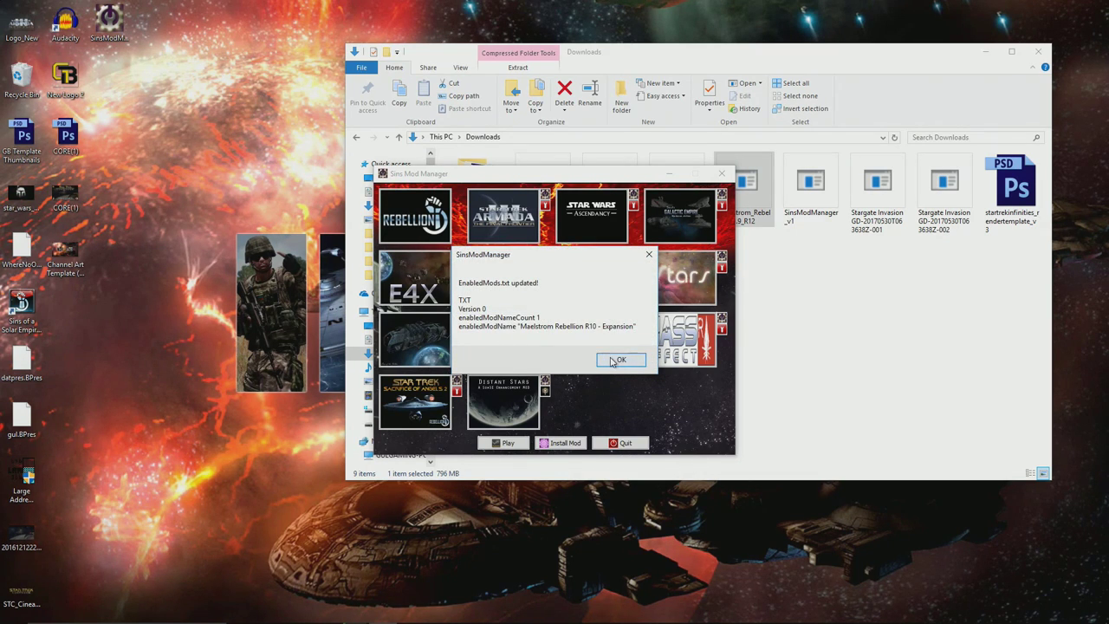
left_click(616, 361)
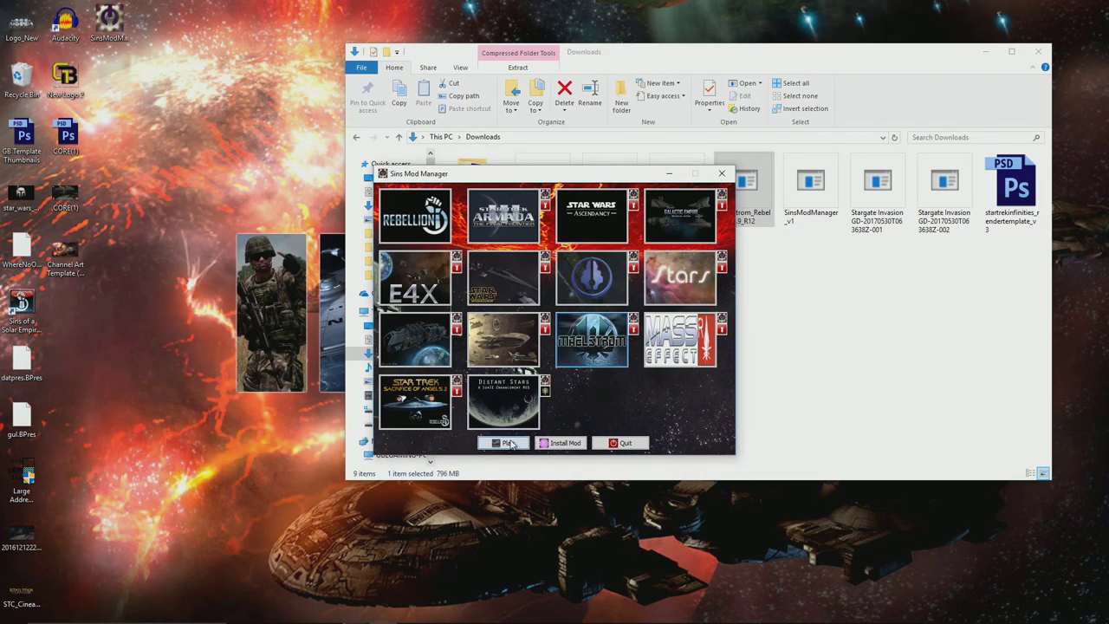
Launch Sins of a Solar Empire: Rebellion with the Maelstrom mod active and maximize the game window
left_click(705, 365)
key("Return")
key("Return")
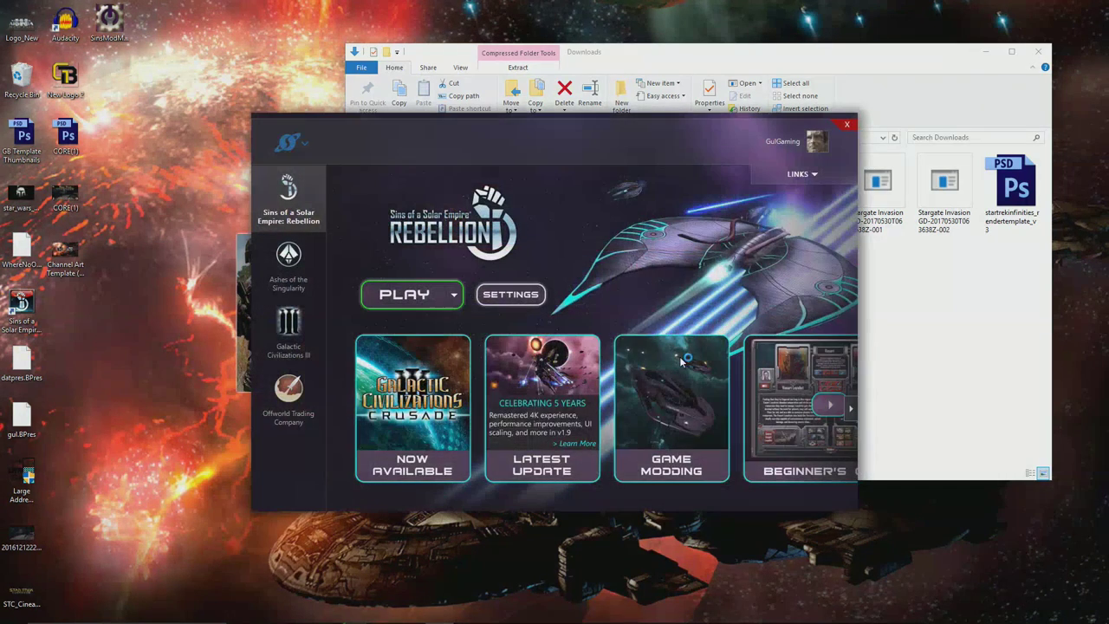
left_click(403, 295)
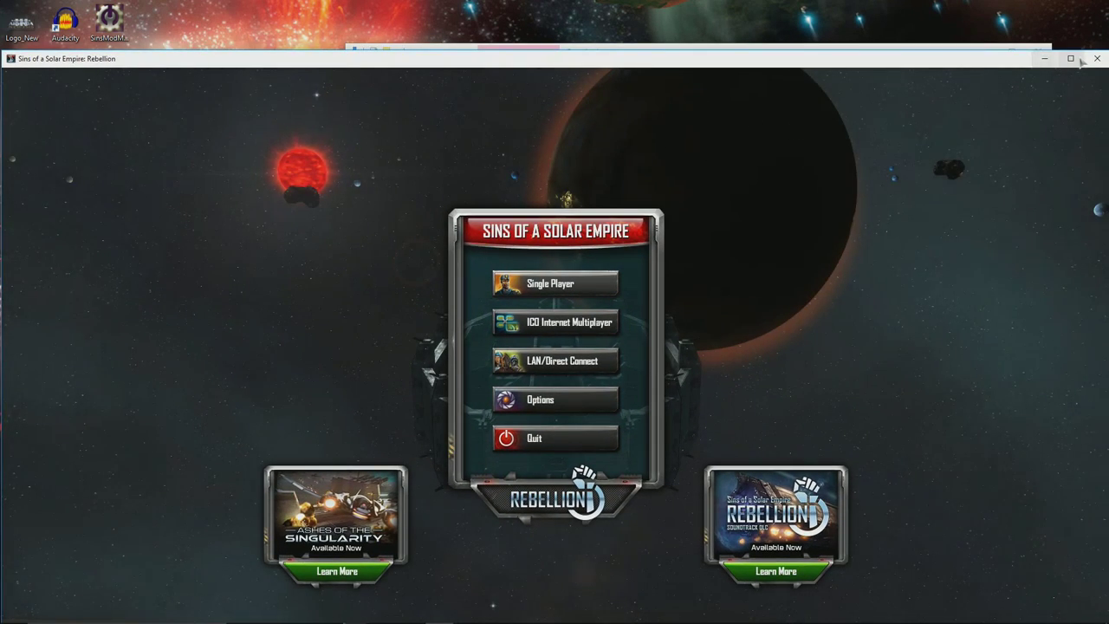
left_click(1074, 58)
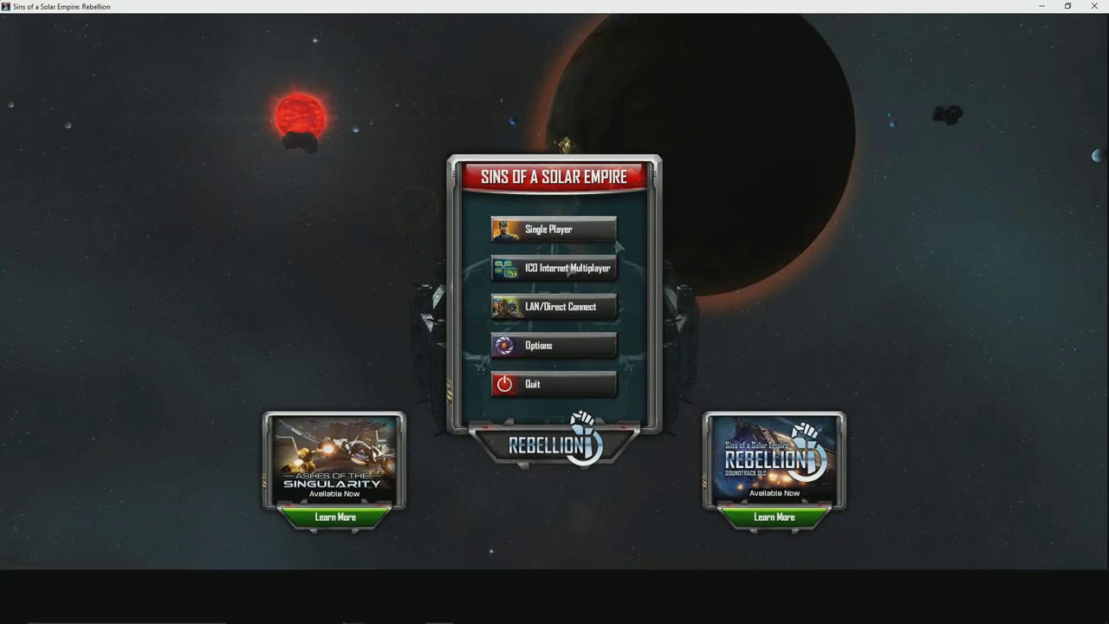
Open the setup of a new single-player game on the Random - Tiny map and browse the races offered to the player
left_click(550, 229)
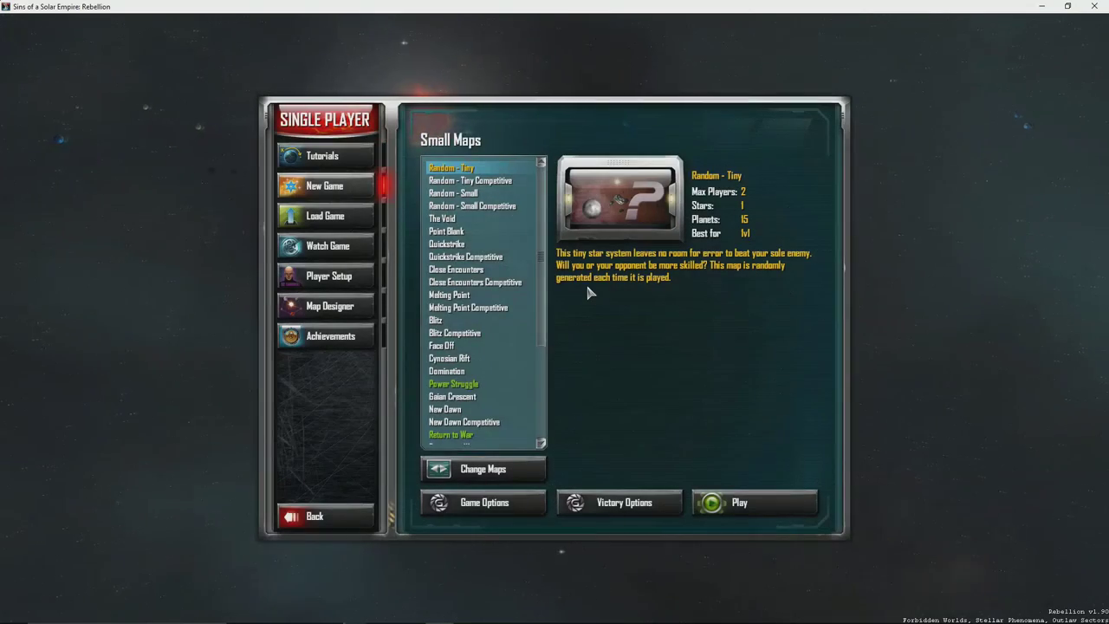
left_click(736, 502)
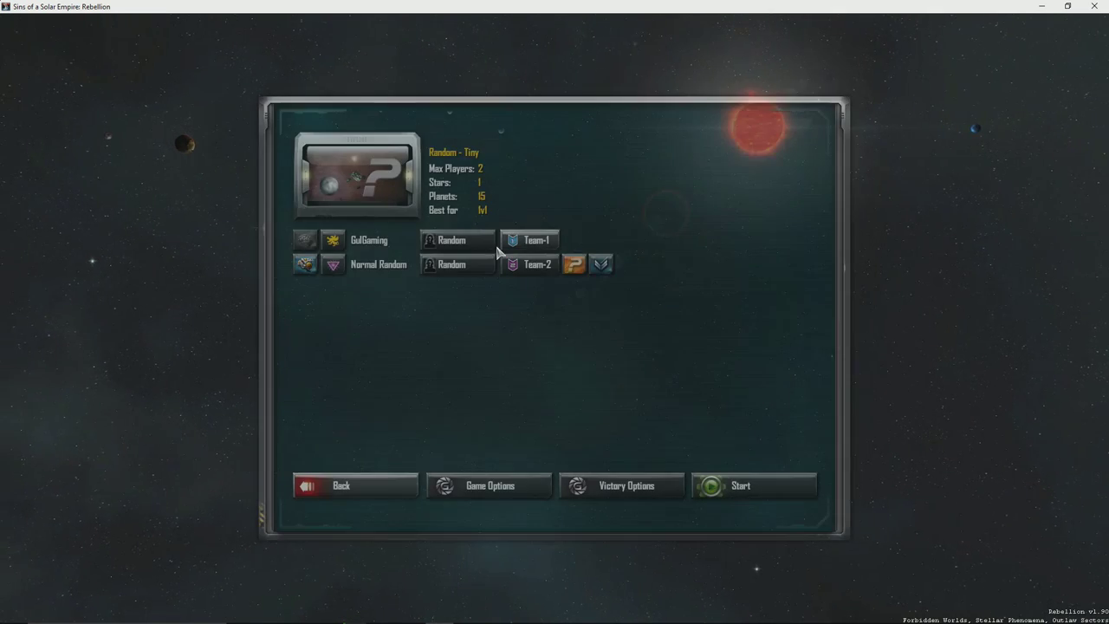
left_click(447, 241)
left_click(803, 279)
left_click(803, 279)
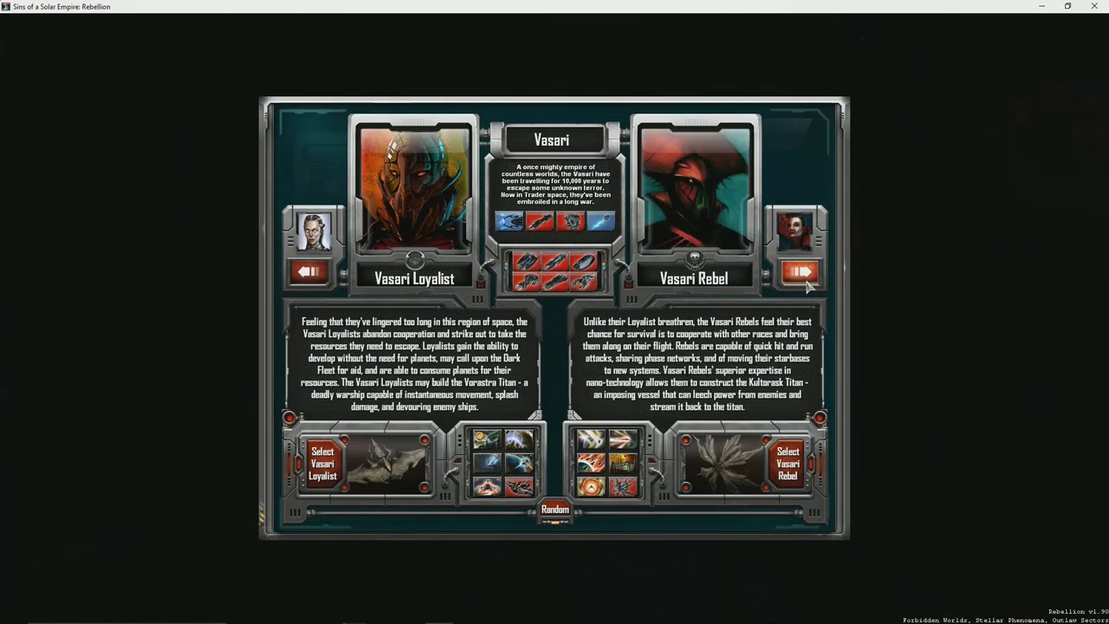
left_click(804, 279)
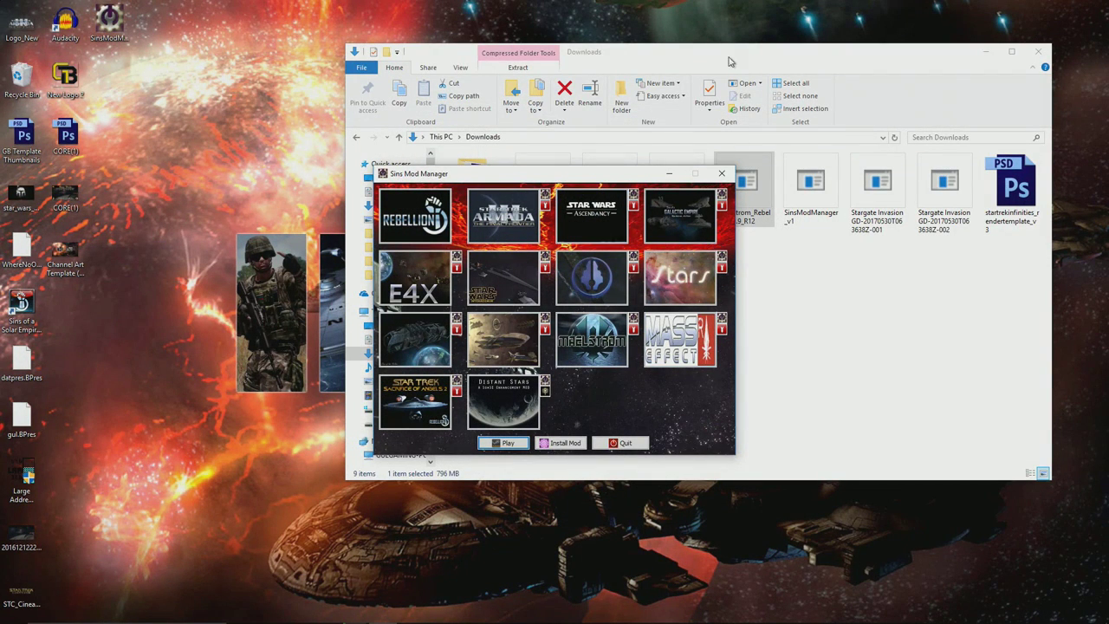
Switch to the Mods-Rebellion v1.85 folder and check the name of the installed Maelstrom mod folder
mouse_move(295, 620)
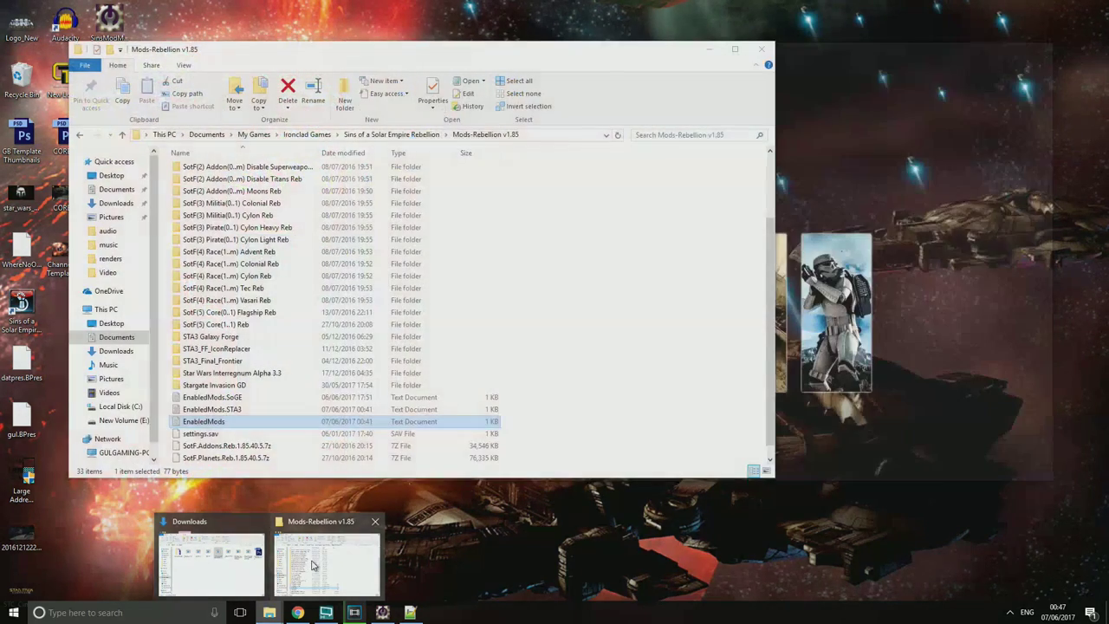
left_click(313, 566)
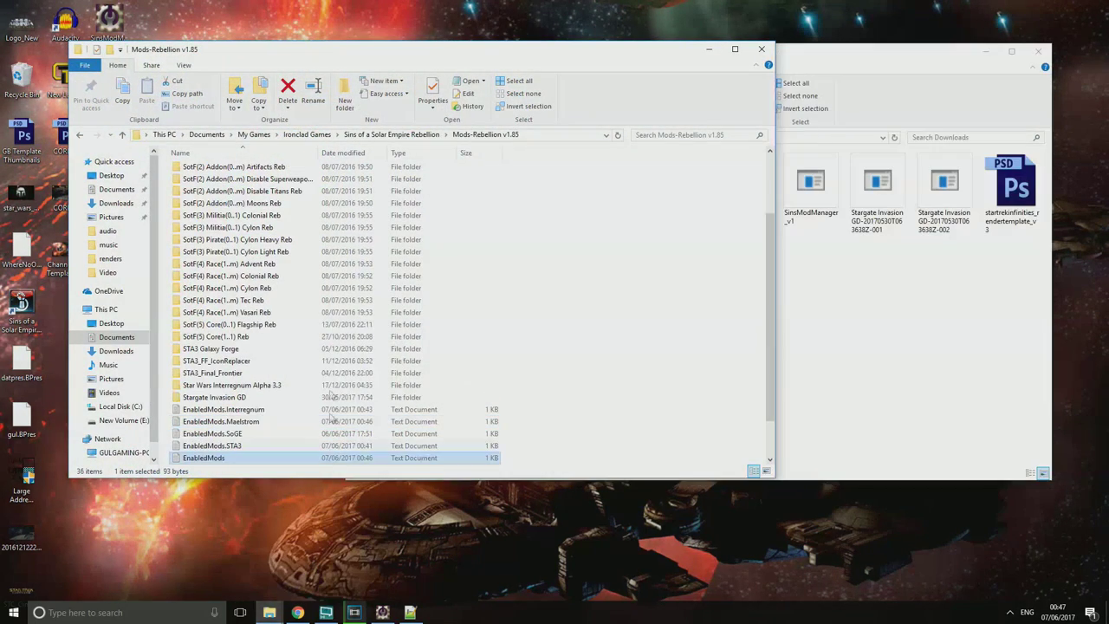
scroll(252, 365, "up", 1)
scroll(259, 346, "up", 1)
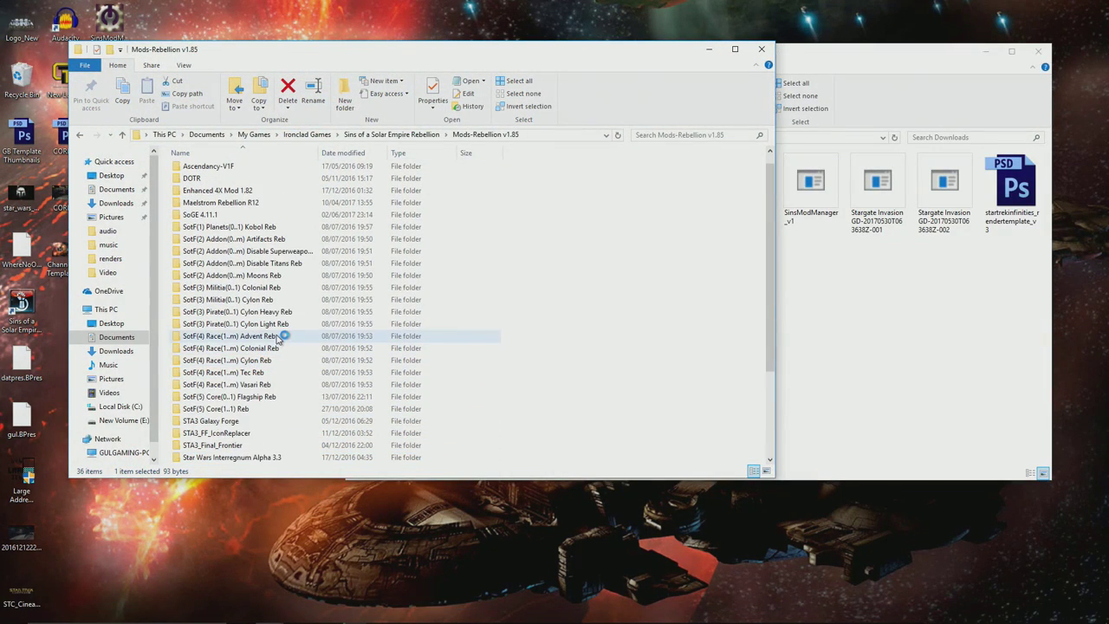
left_click(243, 204)
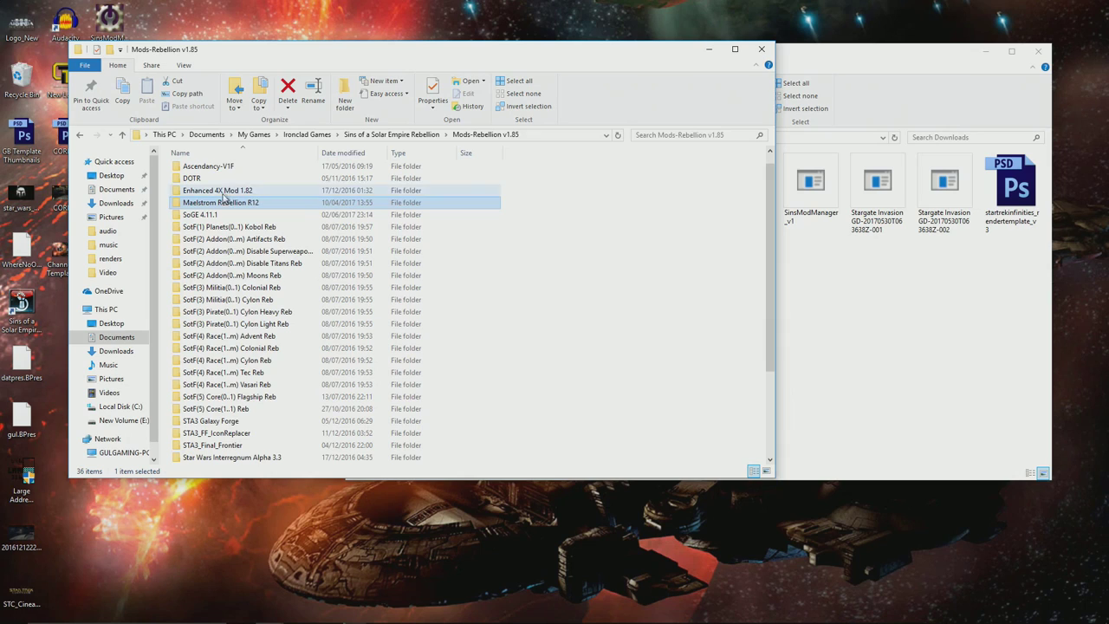
Open the EnabledMods text file in Notepad++, reload its changed contents, and inspect the version part of the enabled mod name
scroll(225, 260, "down", 4)
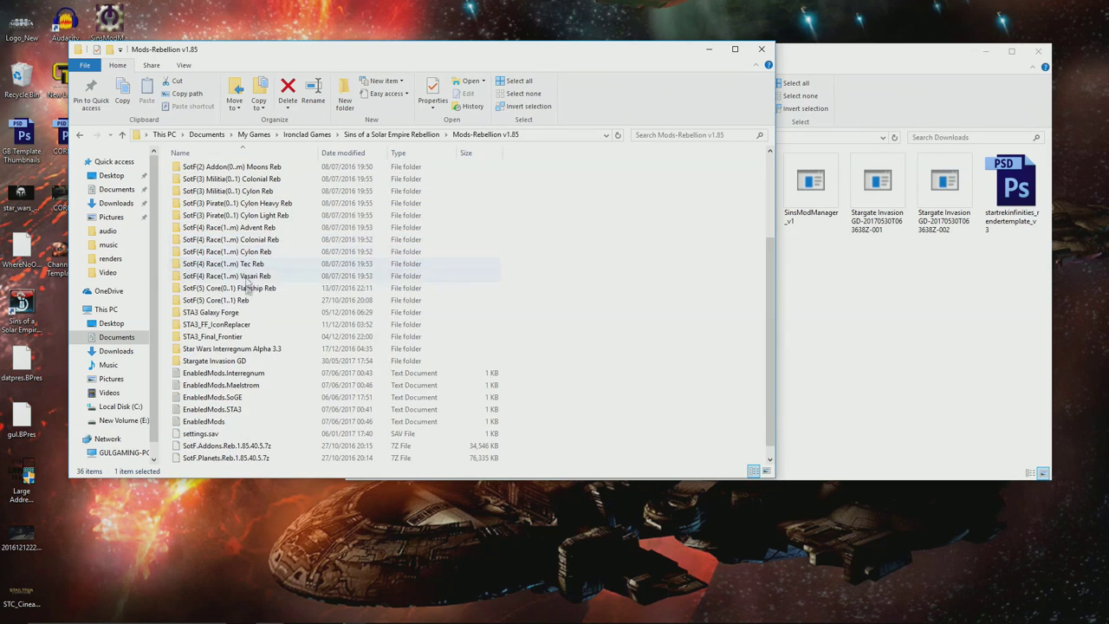
right_click(199, 411)
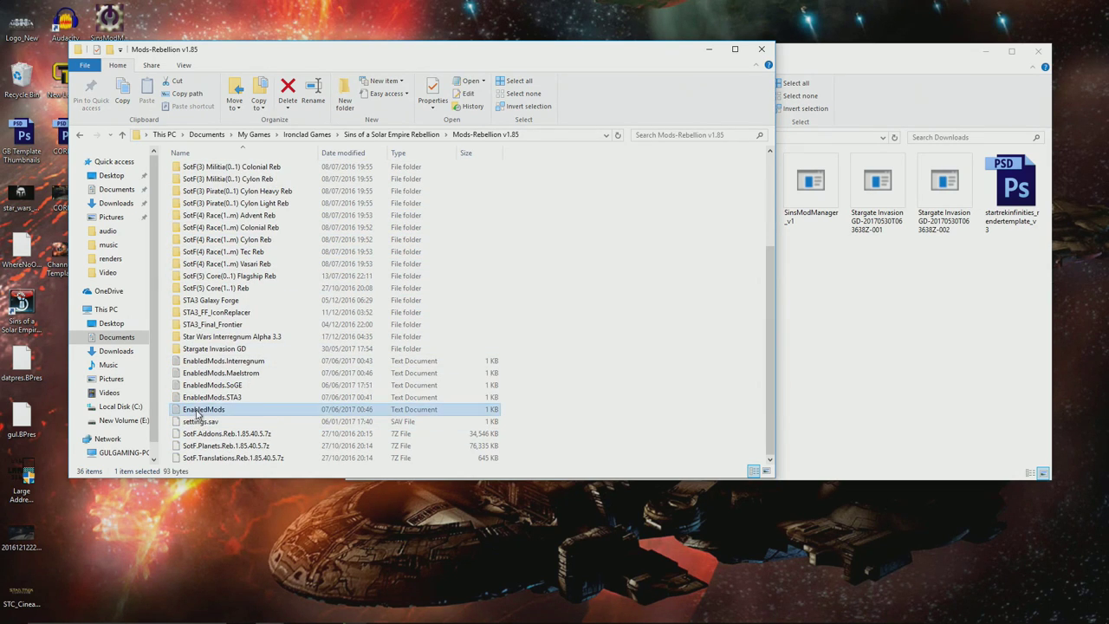
left_click(235, 195)
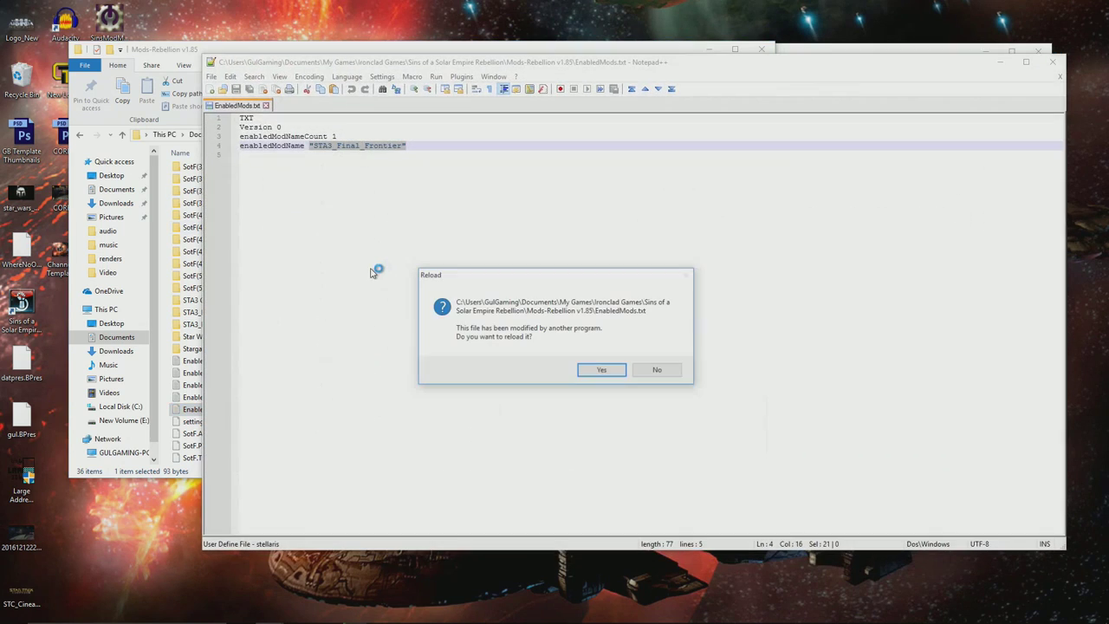
left_click(594, 370)
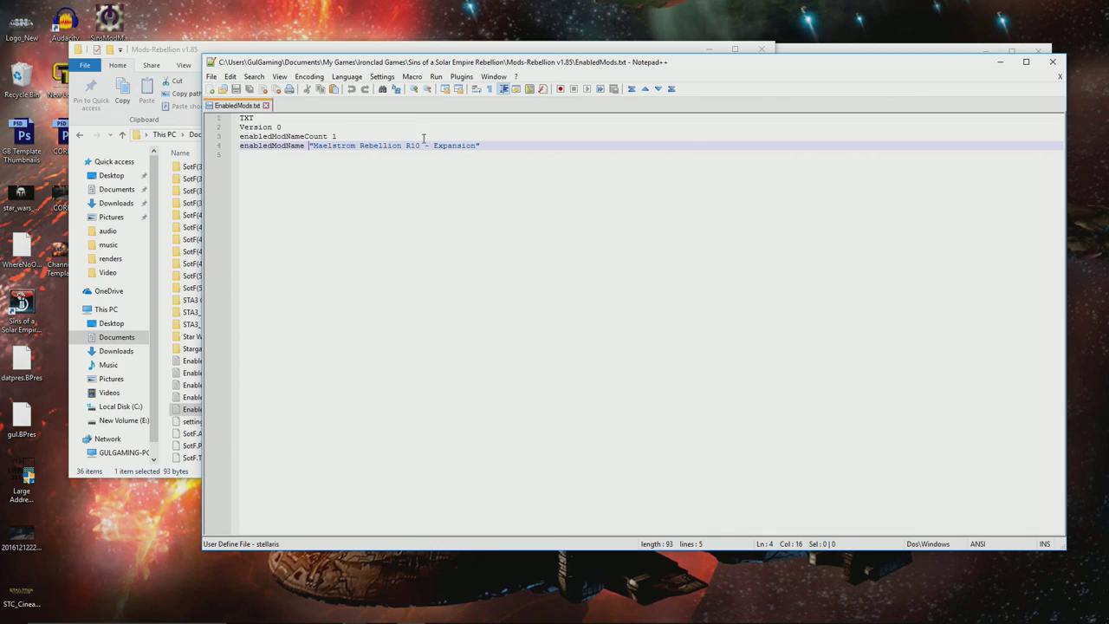
mouse_move(406, 146)
left_mouse_down()
mouse_move(475, 146)
mouse_move(410, 147)
left_mouse_up()
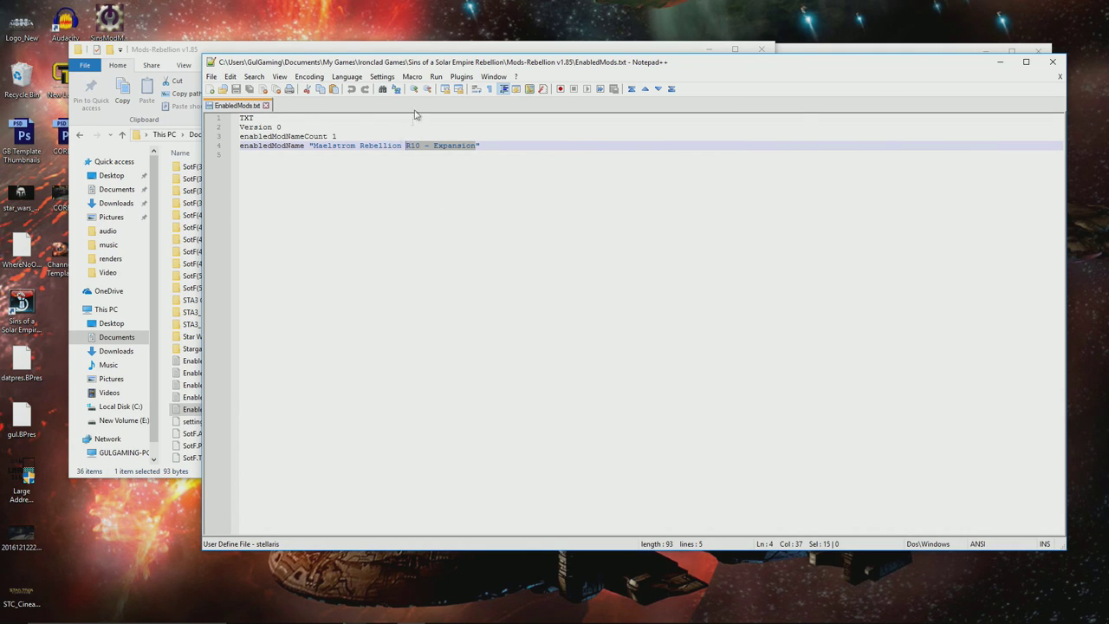
Copy the mod name Maelstrom Rebellion R10 - Expansion, without its quotation marks, from the EnabledMods file
left_click(382, 612)
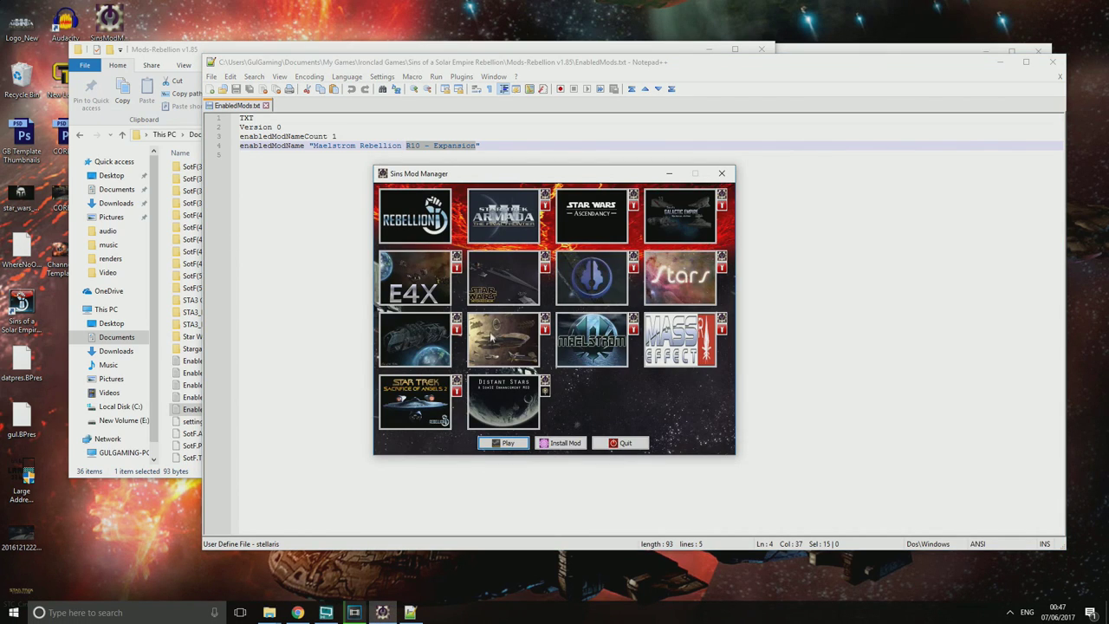
left_click(442, 136)
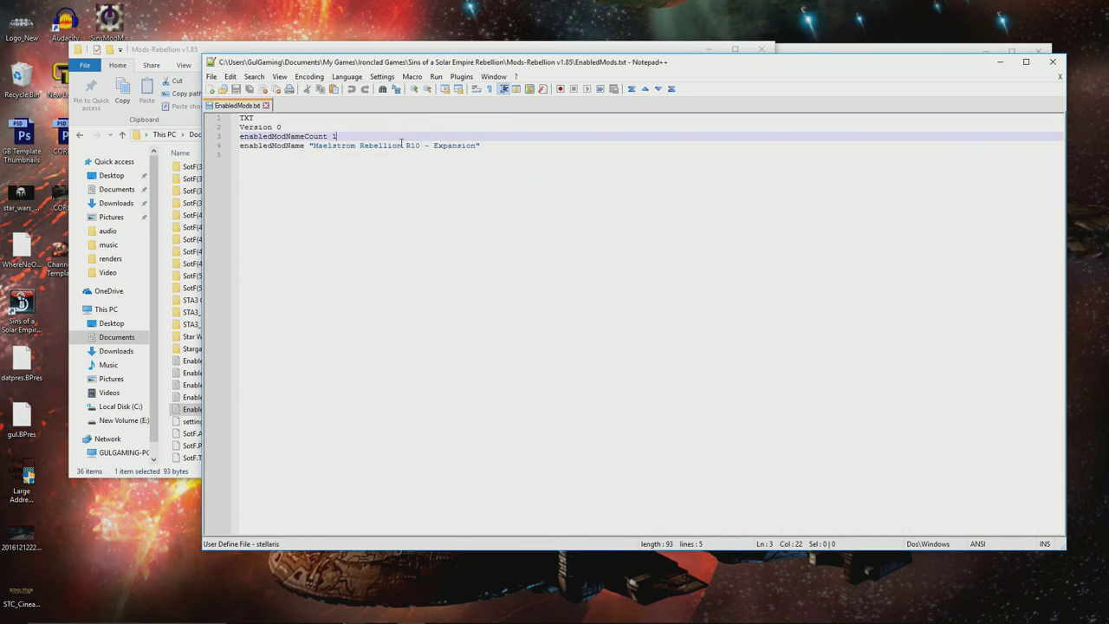
left_click_drag(406, 145, 309, 147)
key("ctrl+c")
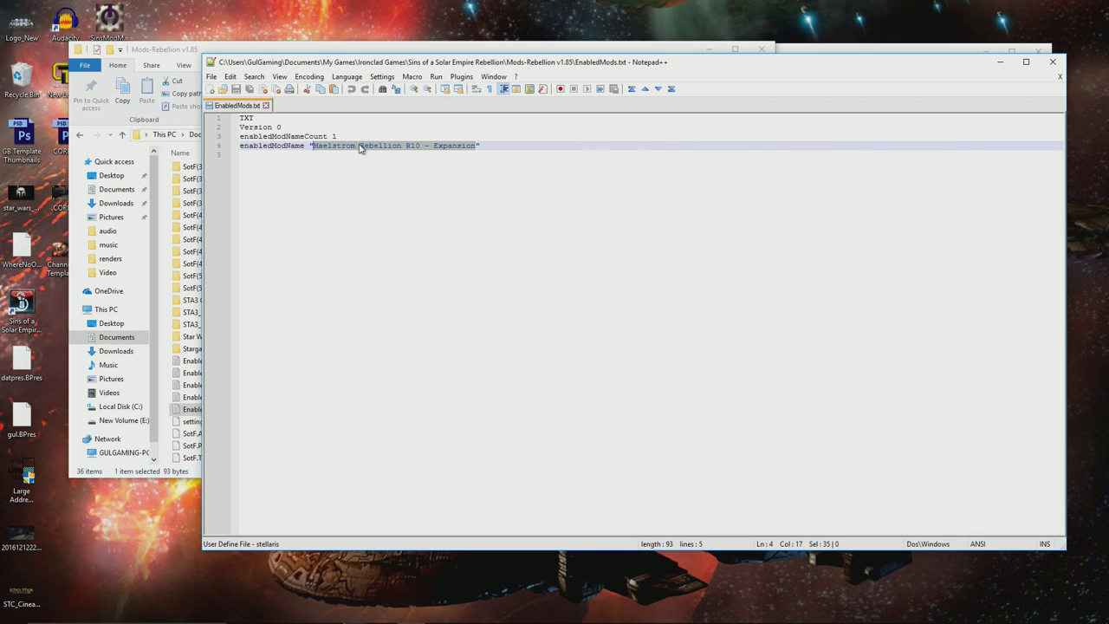
Close the text file and rename the Maelstrom Rebellion R12 folder as Maelstrom Rebellion R10 - Expansion
left_click(1053, 61)
left_click(258, 279)
scroll(260, 286, "up", 4)
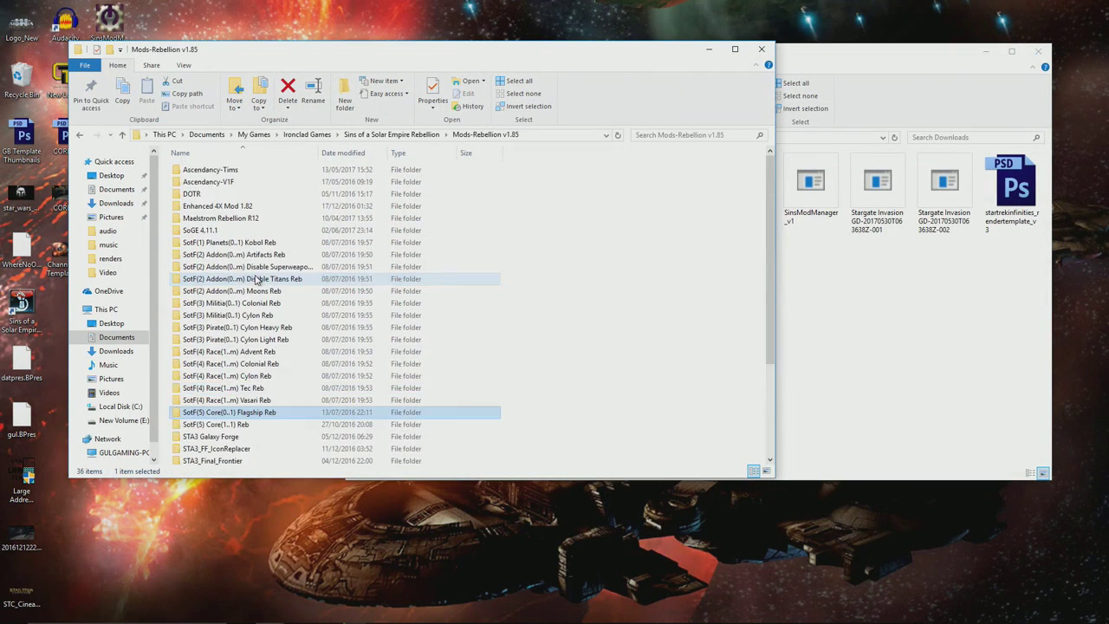
right_click(230, 219)
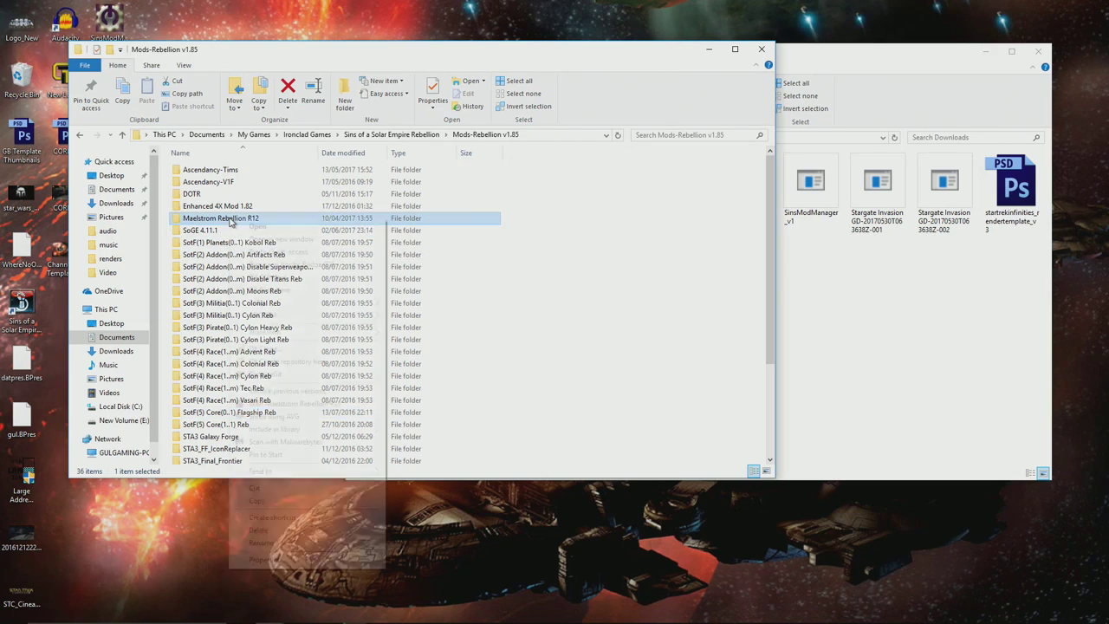
left_click(261, 543)
key("ctrl+v")
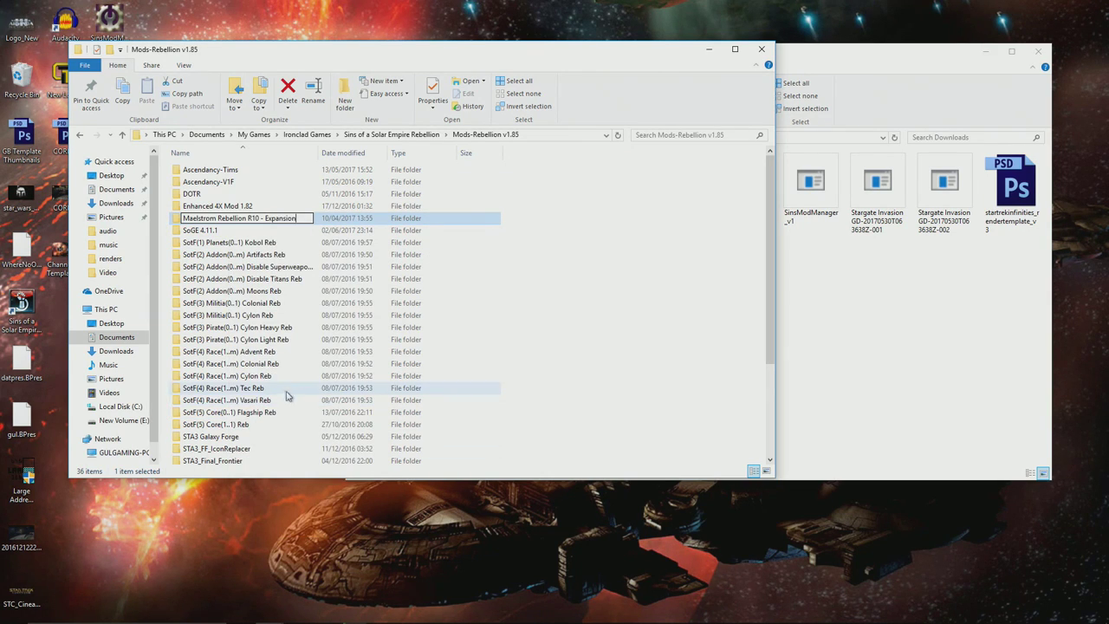
left_click(305, 232)
left_click(269, 219)
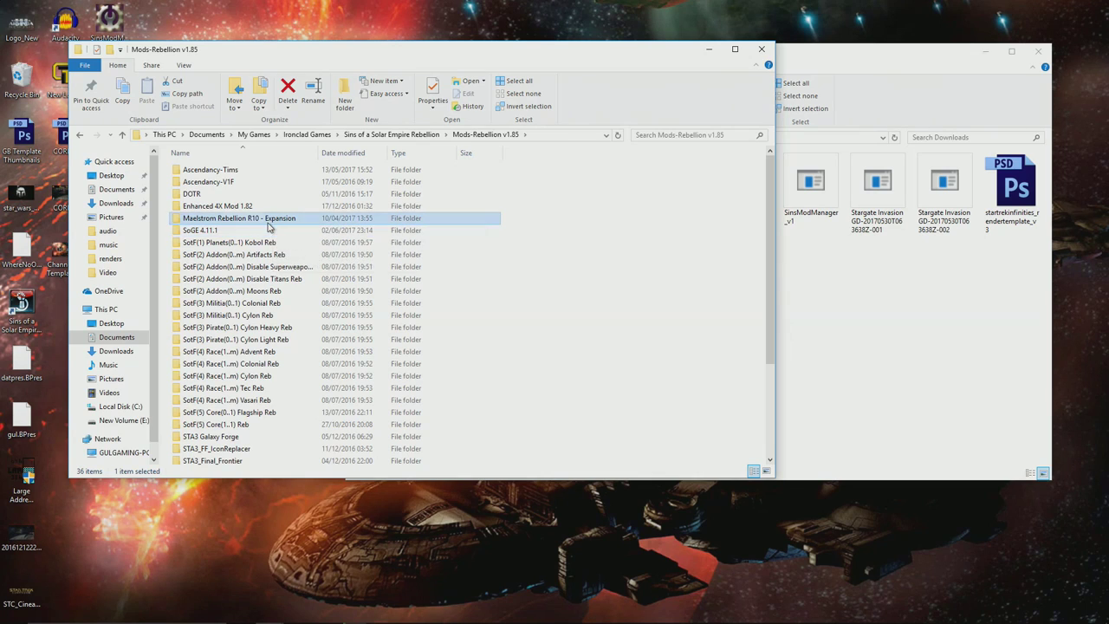
Minimize the Mods-Rebellion v1.85 folder and activate the Maelstrom mod in Sins Mod Manager
left_click(709, 49)
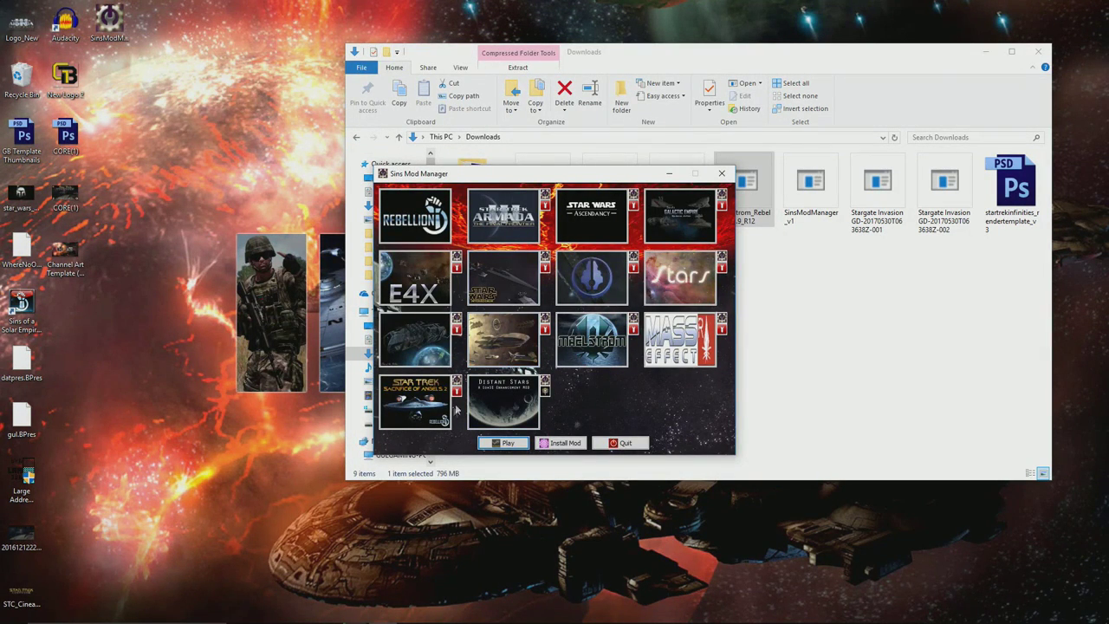
left_click(570, 348)
left_click(620, 358)
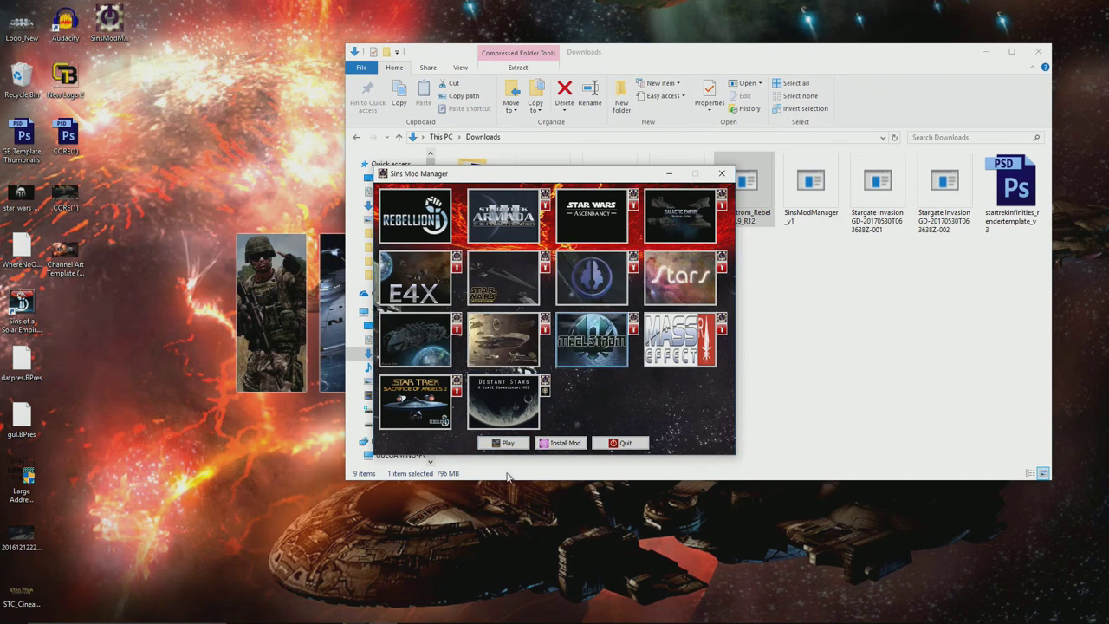
Launch Sins of a Solar Empire: Rebellion from the mod manager and maximize the game window
left_click(520, 443)
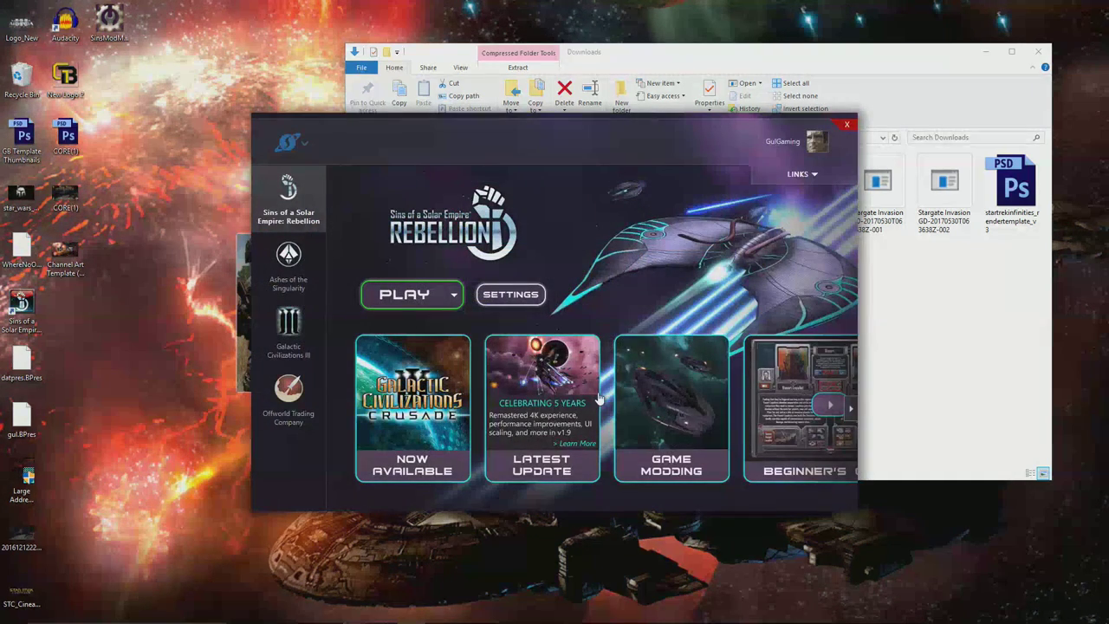
left_click(385, 299)
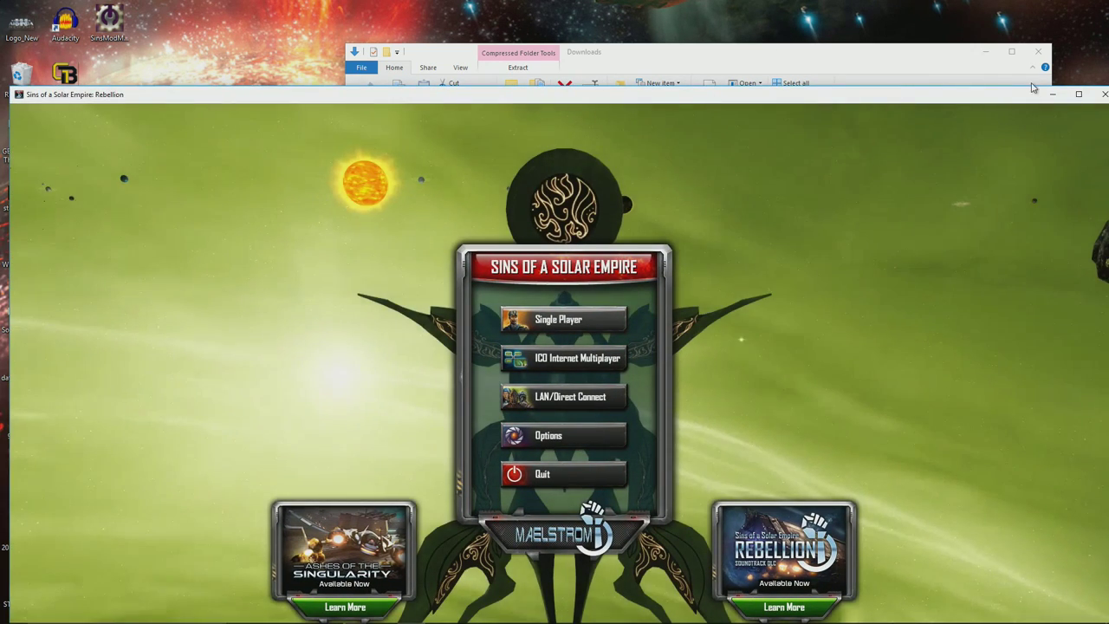
left_click(1079, 93)
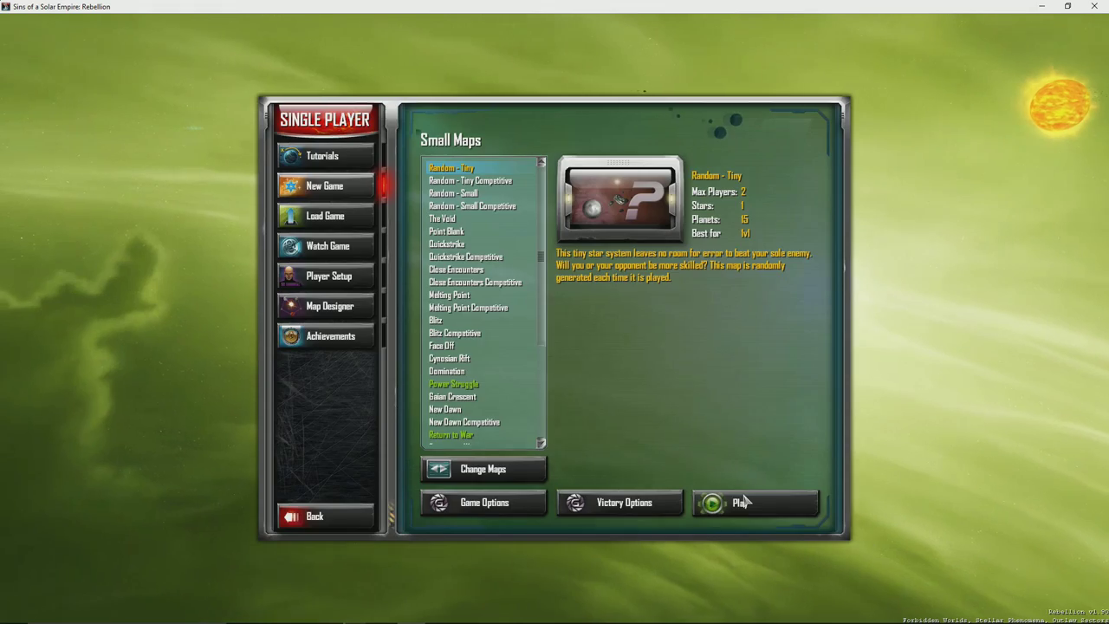
Set up a new game on the Random - Tiny map and look through all playable races, including those added by the Maelstrom mod
left_click(730, 503)
left_click(432, 271)
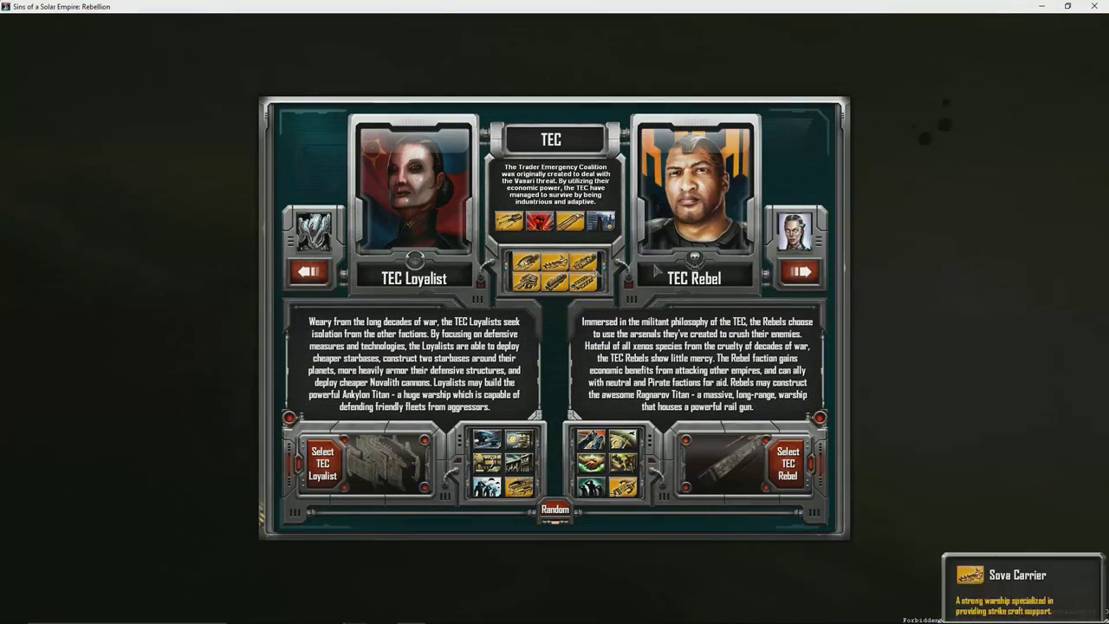
left_click(810, 273)
left_click(810, 273)
left_click(810, 273)
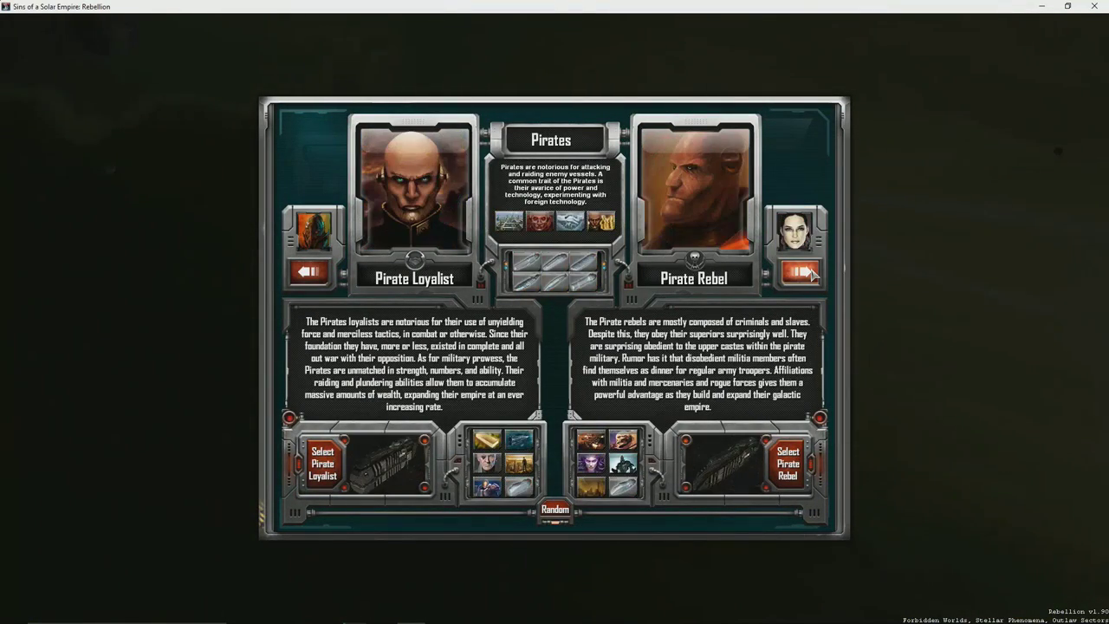
left_click(809, 273)
left_click(307, 272)
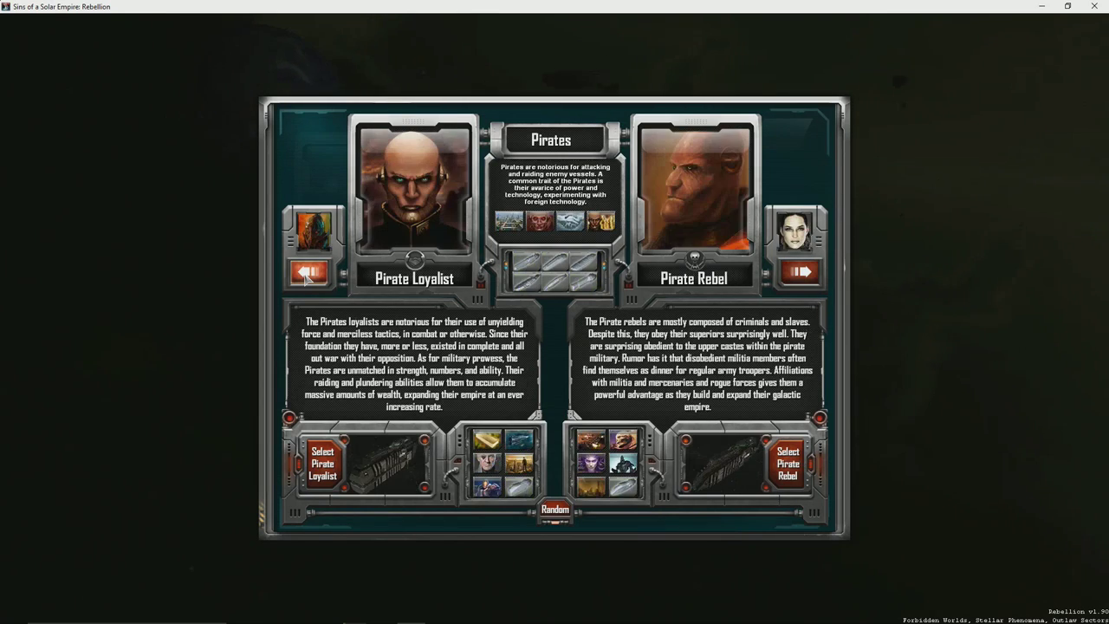
left_click(306, 272)
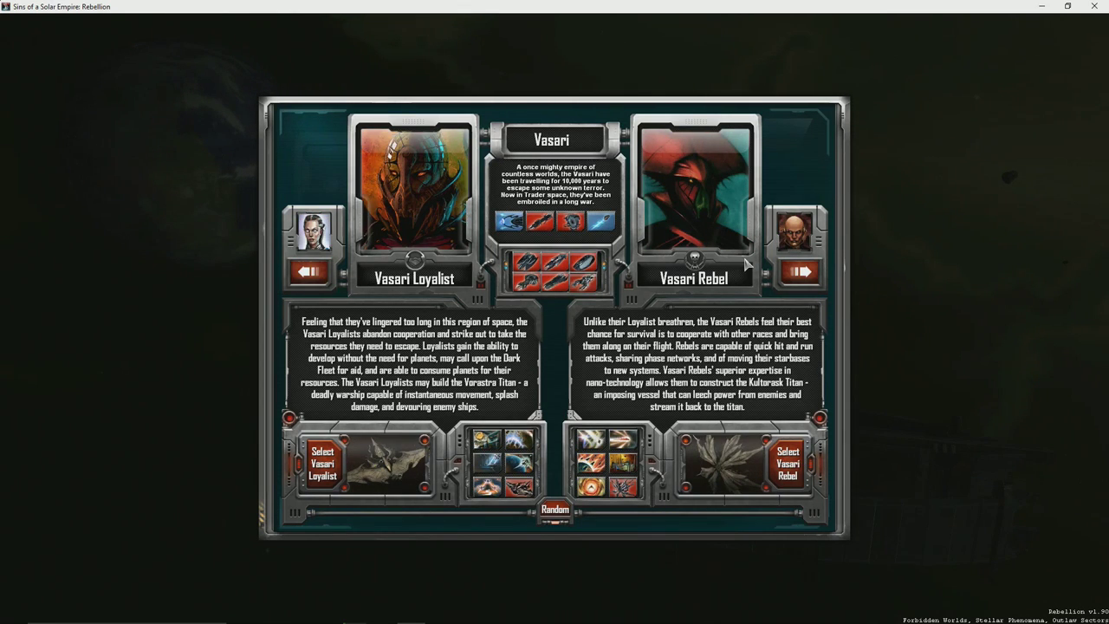
left_click(800, 272)
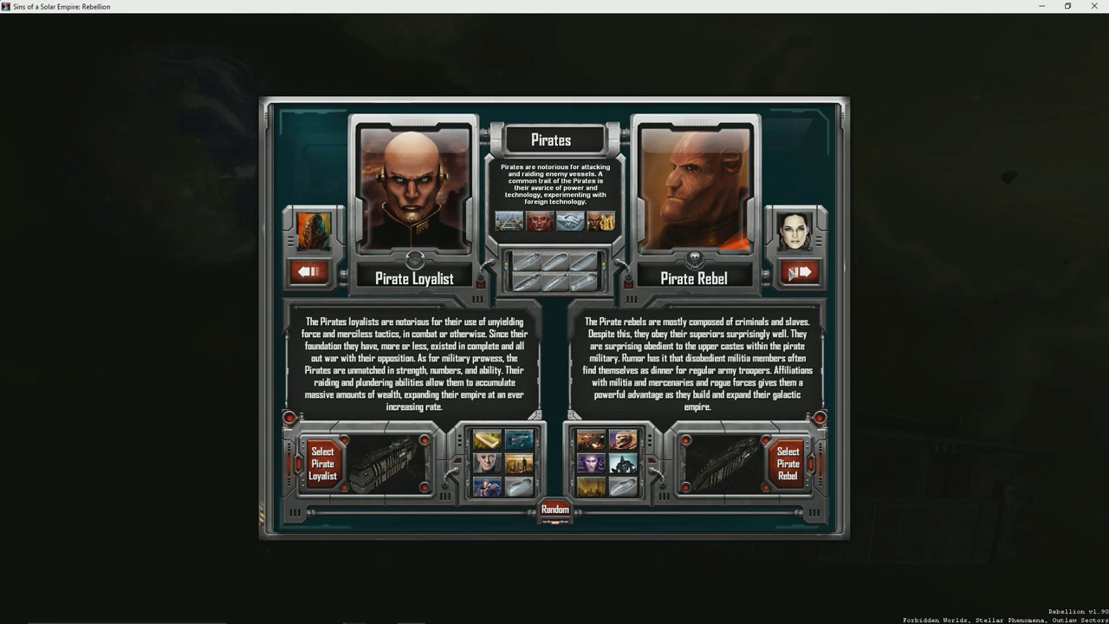
left_click(792, 272)
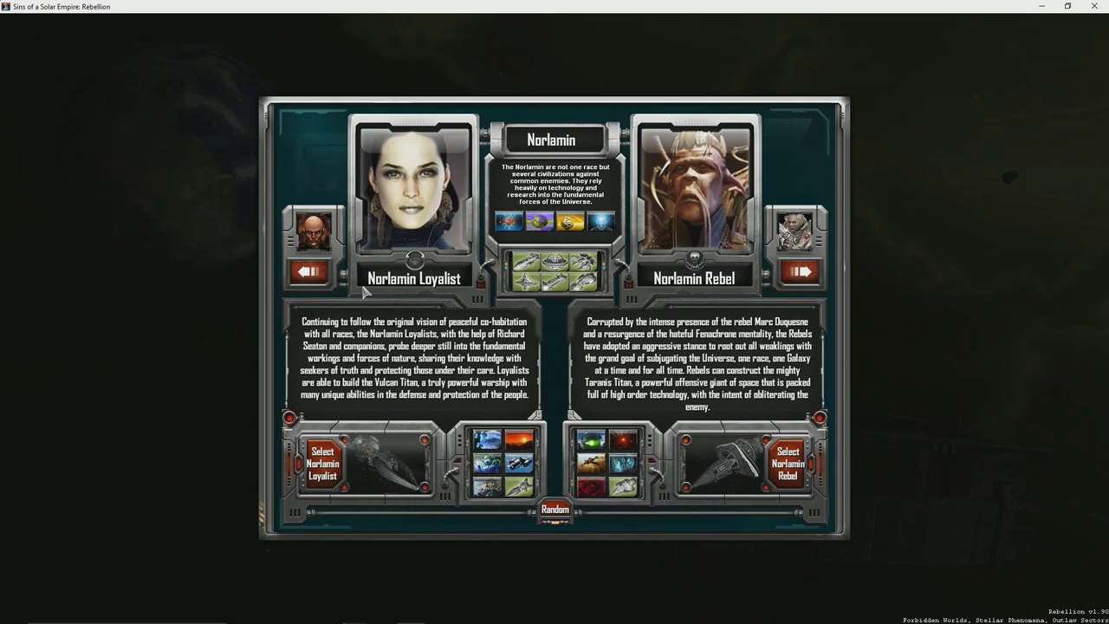
left_click(800, 272)
left_click(801, 272)
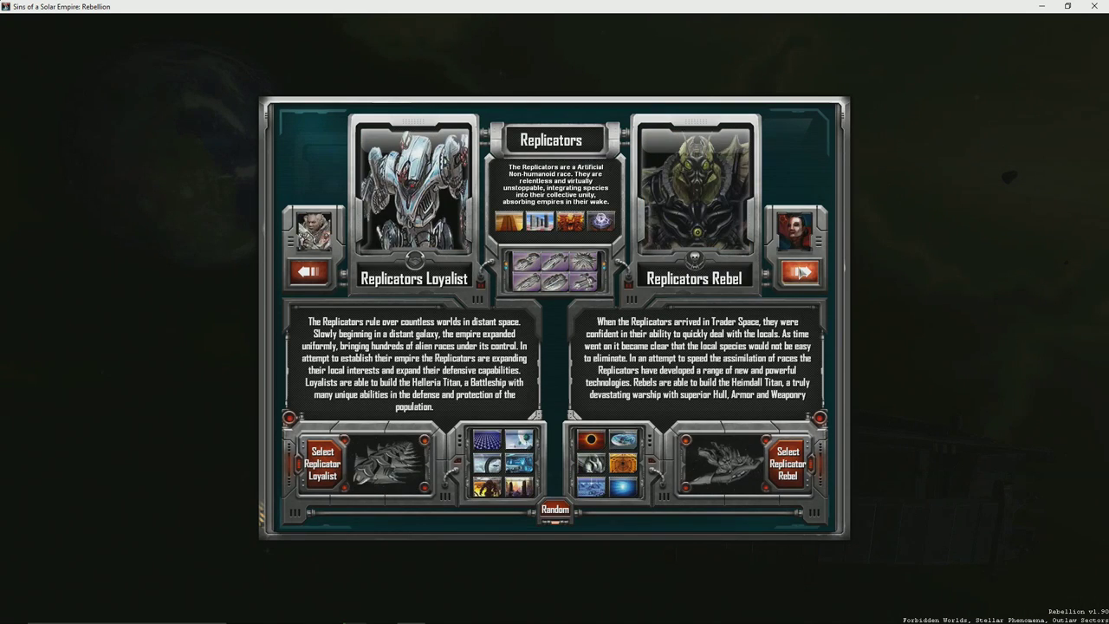
left_click(802, 272)
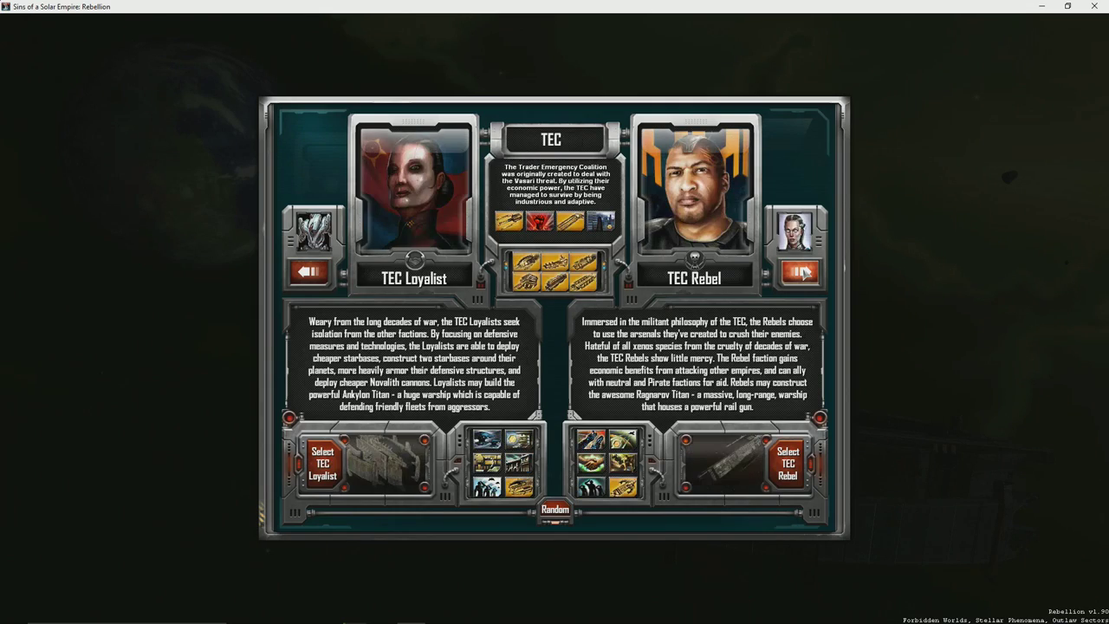
Close the game and move the Sins Mod Manager window off the files in the Downloads folder
left_click(1094, 7)
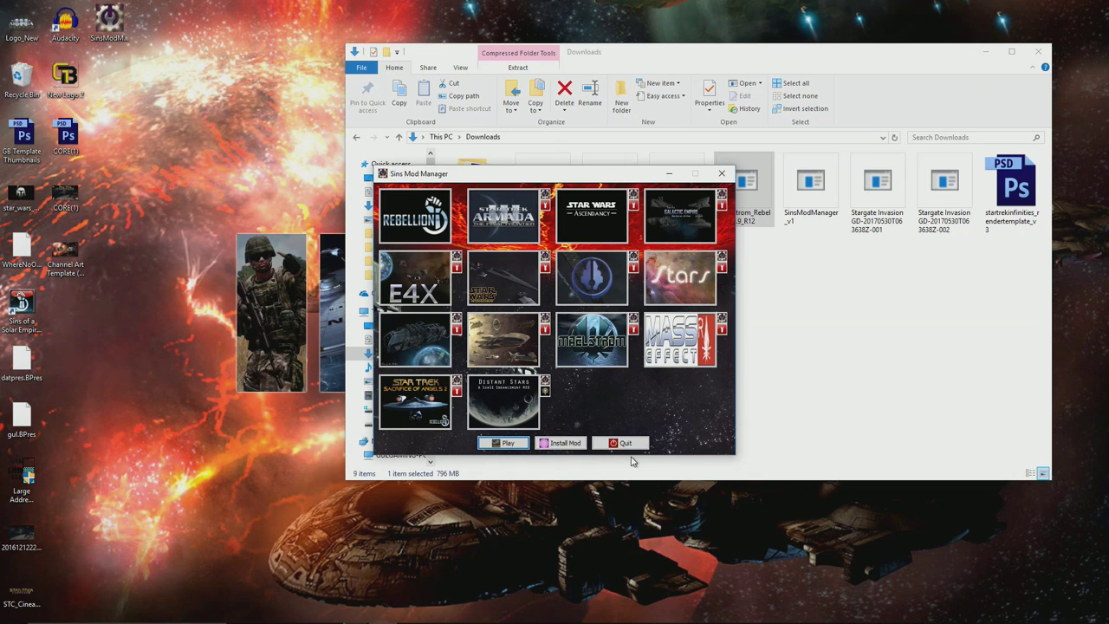
left_click_drag(544, 173, 243, 94)
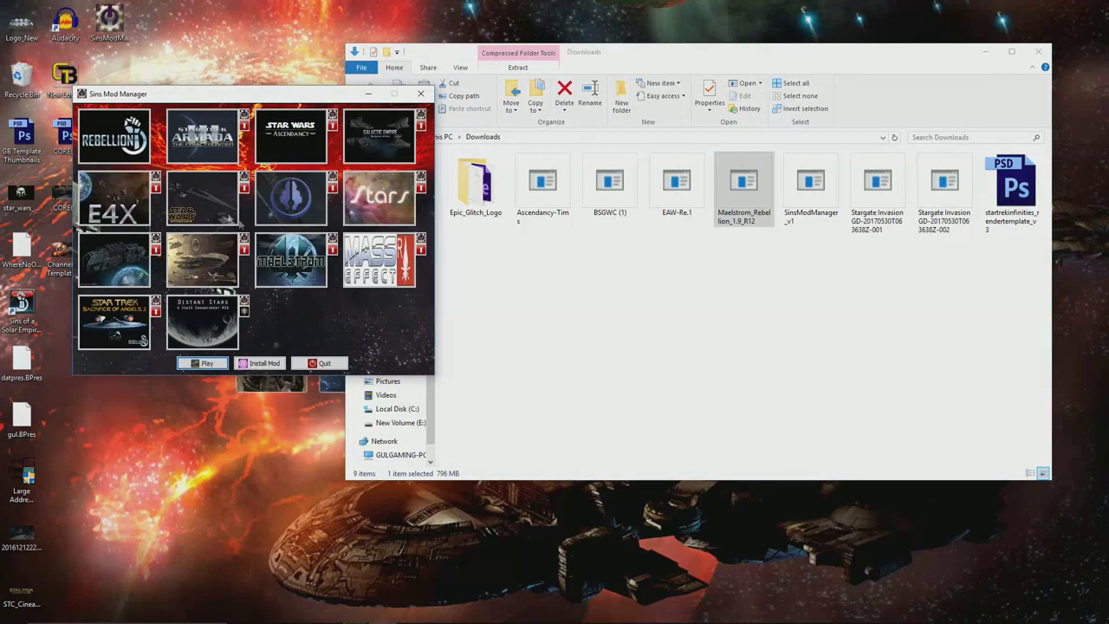